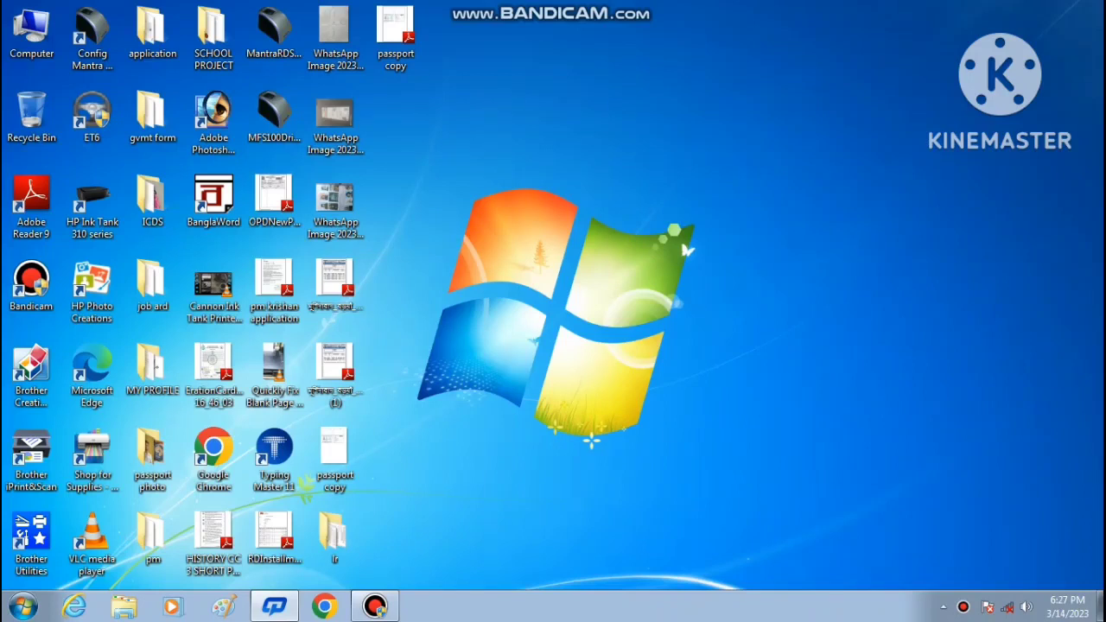
- Open the lr folder on the desktop and preview the scanned page image fffff, closing the viewer when done
{"action": "double_click", "coordinate": [333, 536]}
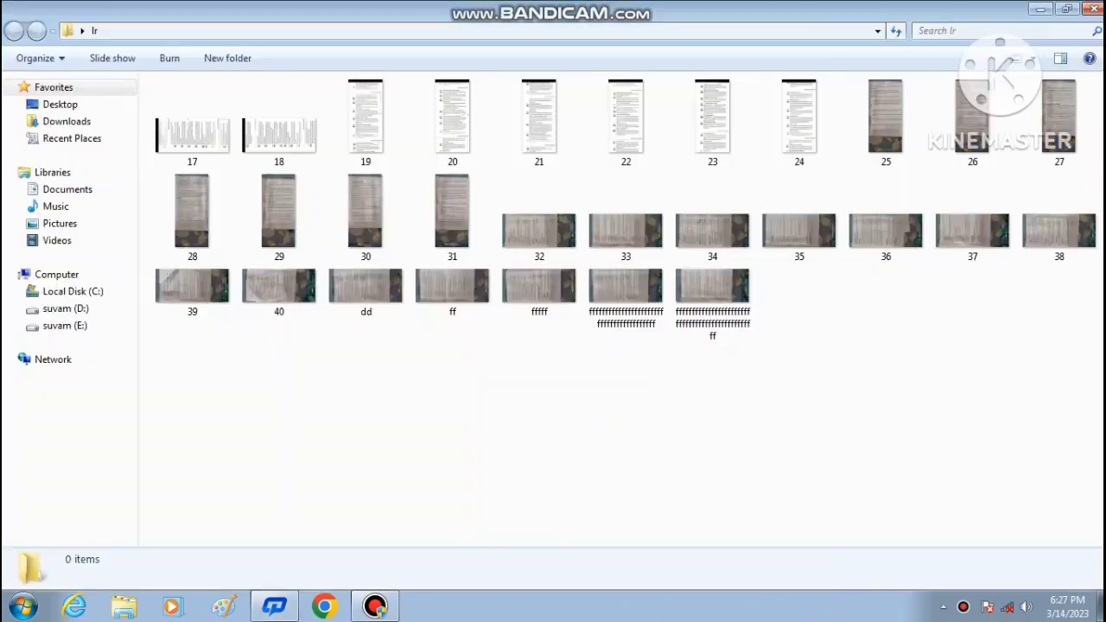
{"action": "left_click", "coordinate": [540, 292]}
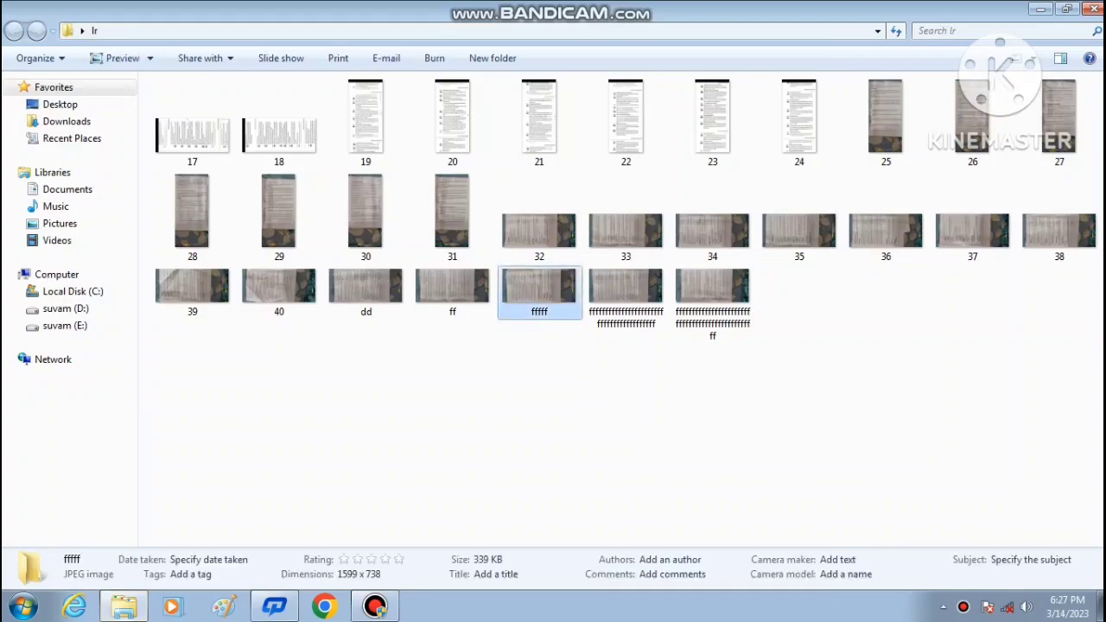
{"action": "double_click", "coordinate": [539, 291]}
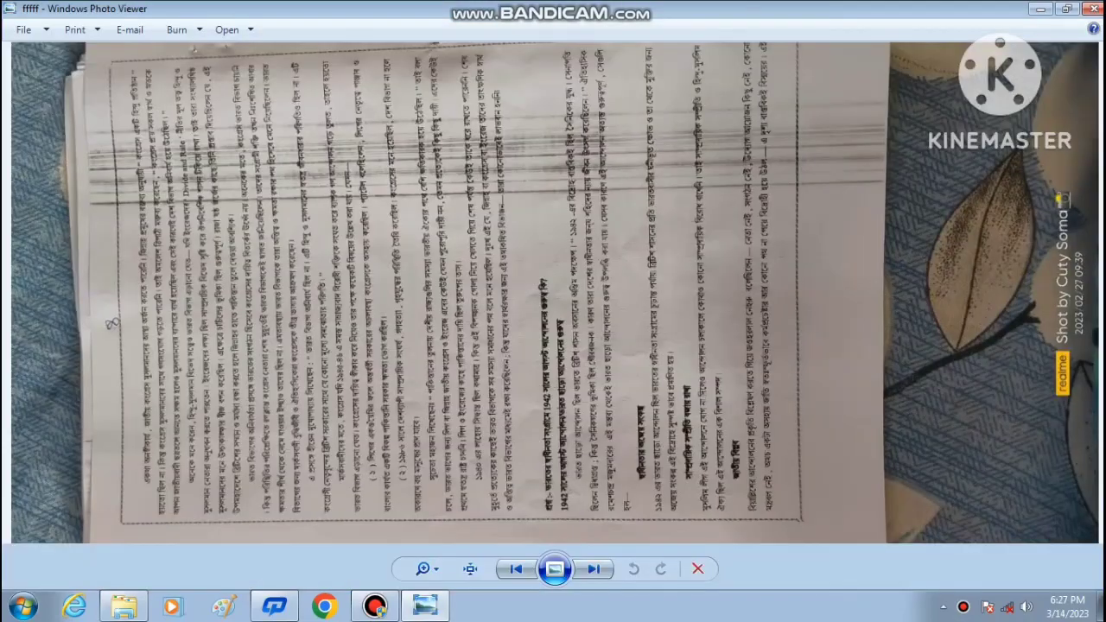
{"action": "scroll", "coordinate": [553, 291], "scroll_direction": "up", "scroll_amount": 3}
{"action": "scroll", "coordinate": [555, 343], "scroll_direction": "down", "scroll_amount": 3}
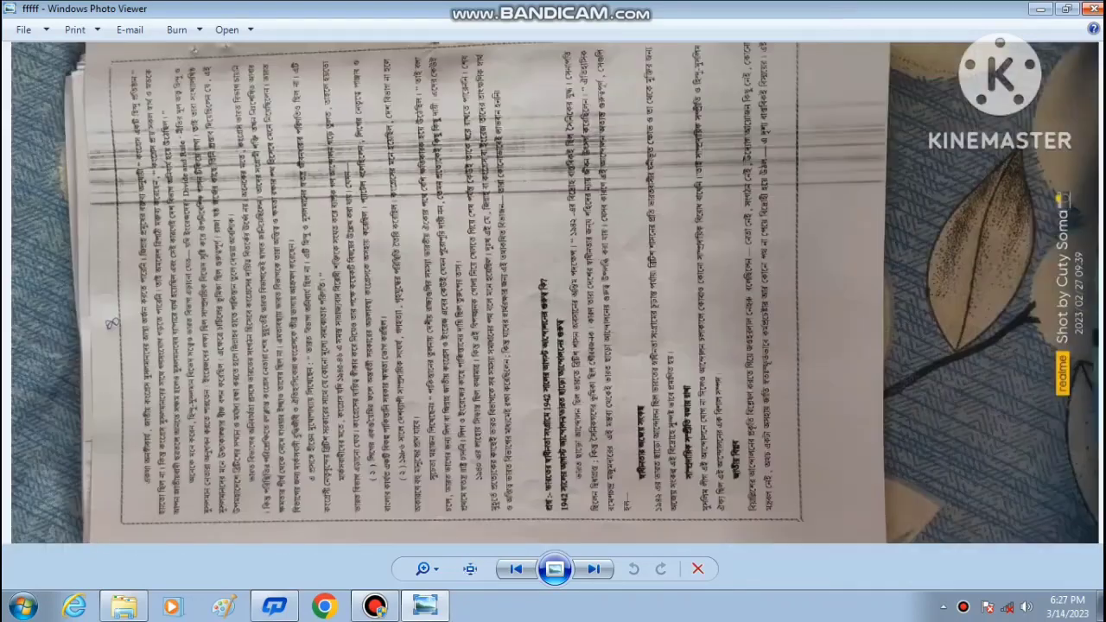
{"action": "left_click", "coordinate": [1094, 8]}
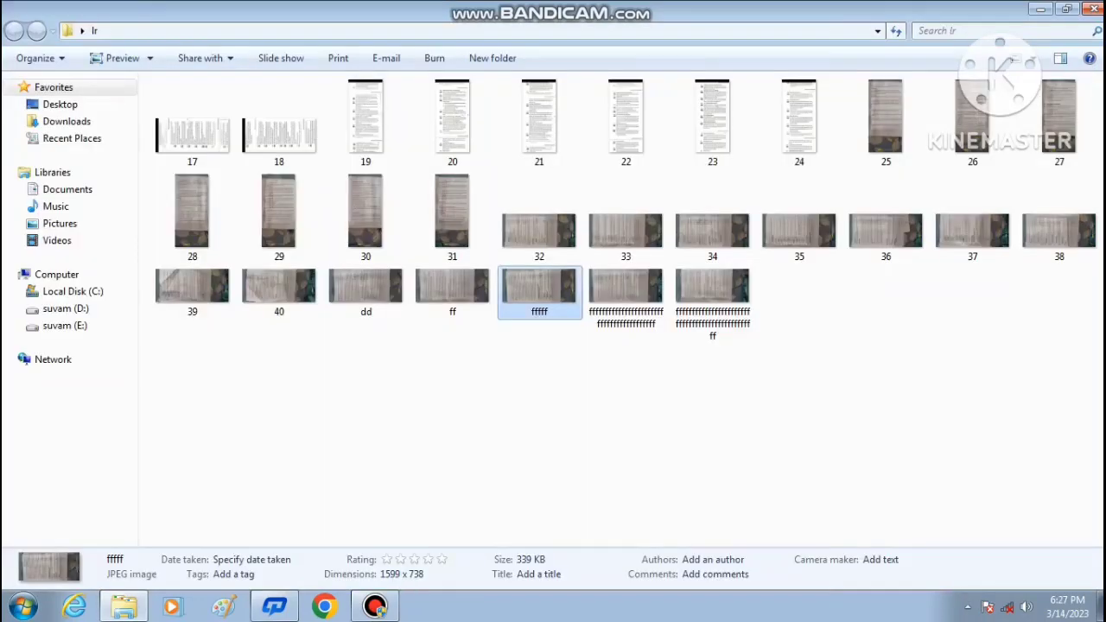
{"action": "right_click", "coordinate": [810, 318]}
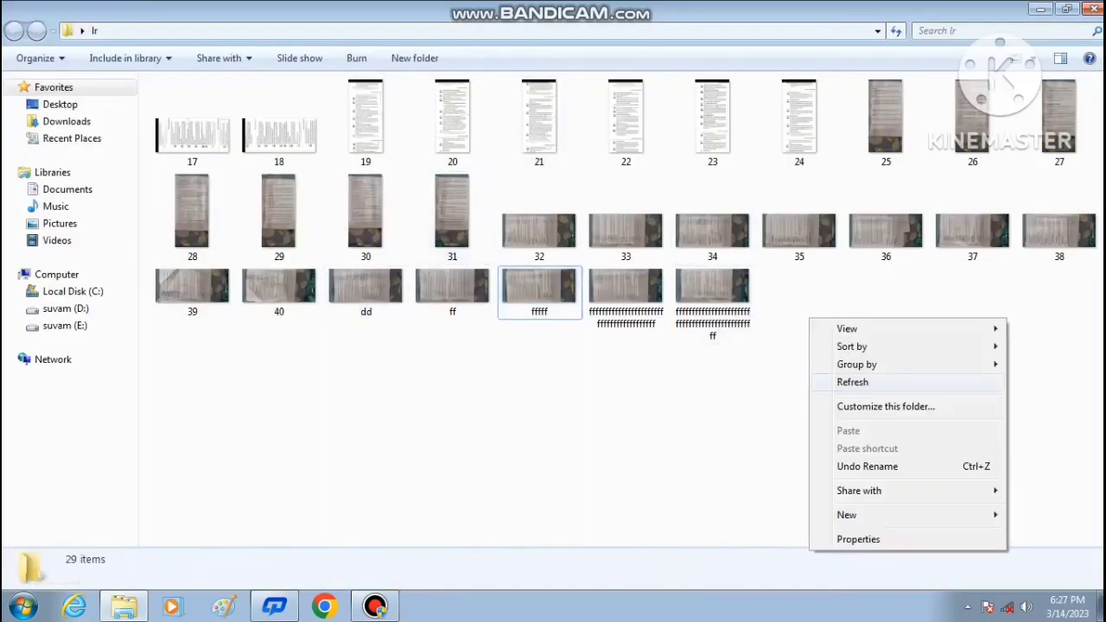
{"action": "left_click", "coordinate": [843, 381]}
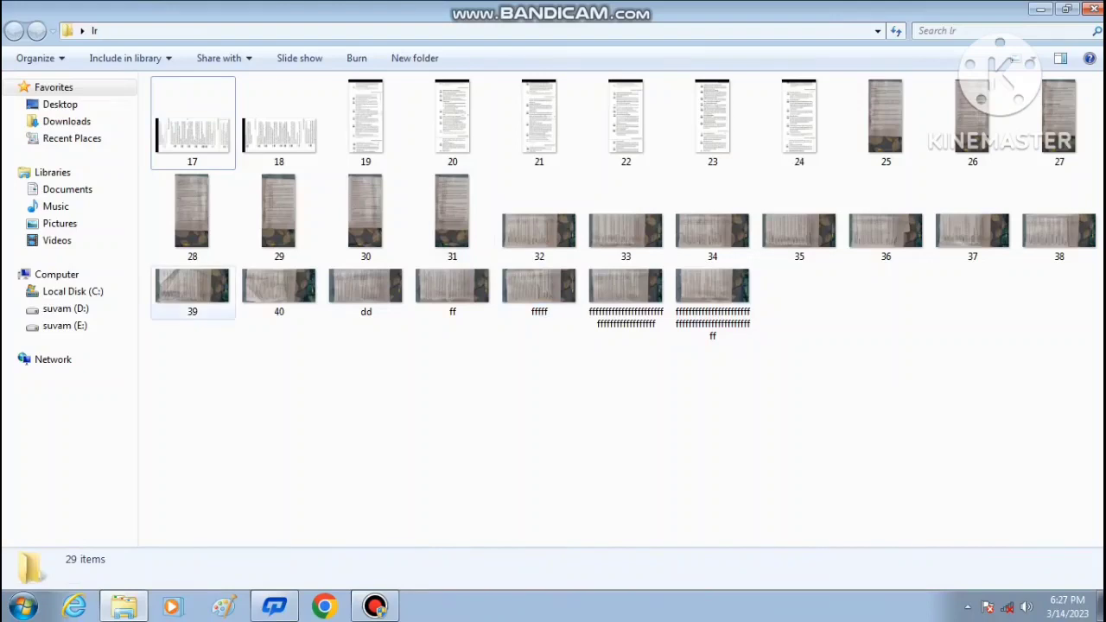
{"action": "right_click", "coordinate": [179, 224]}
{"action": "left_click", "coordinate": [484, 407]}
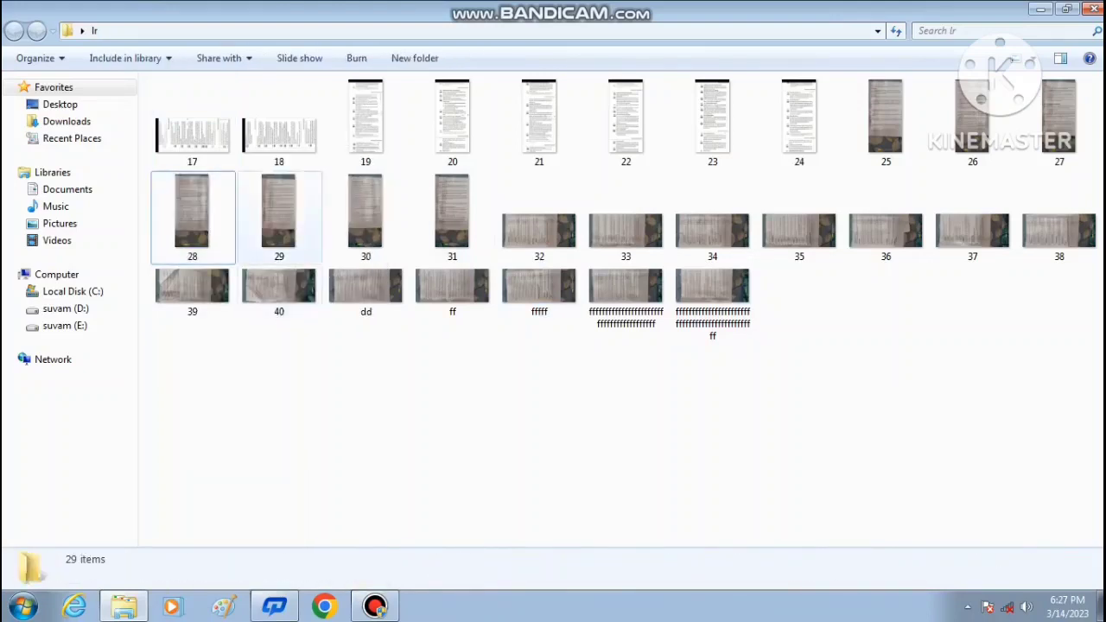
- Open image 32 from the folder in Adobe Photoshop and rotate its canvas 90° clockwise
{"action": "right_click", "coordinate": [510, 230]}
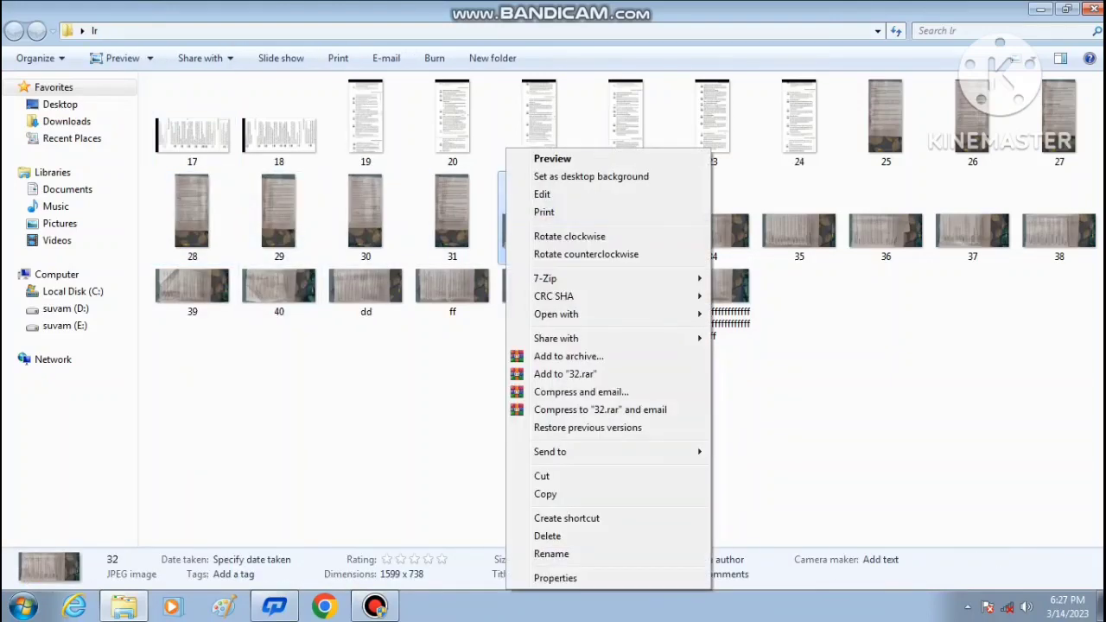
{"action": "mouse_move", "coordinate": [605, 314]}
{"action": "left_click", "coordinate": [774, 313]}
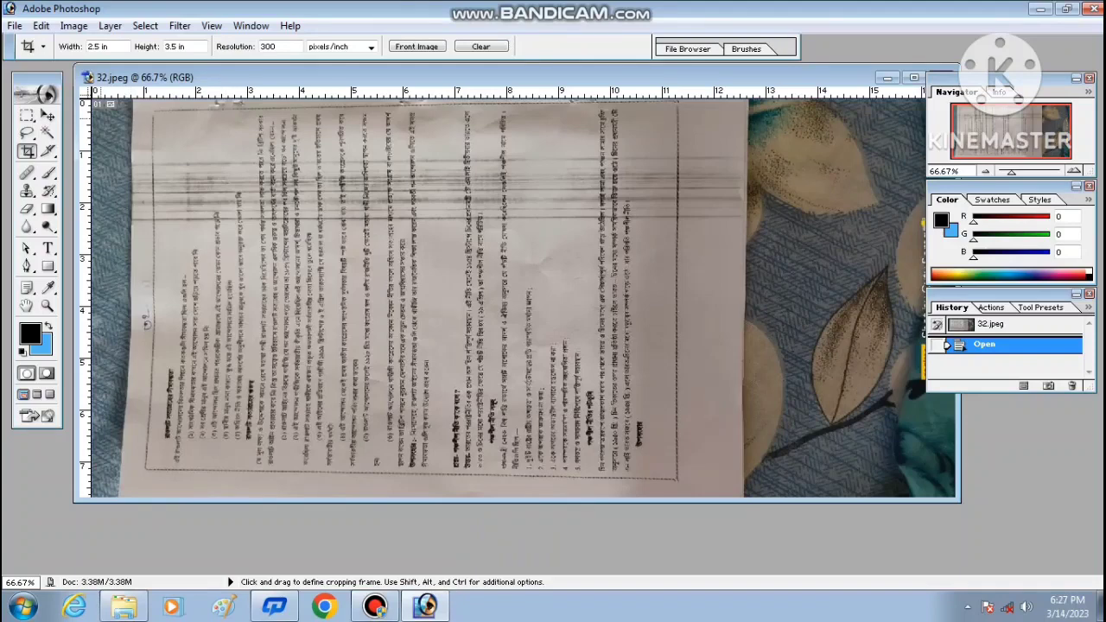
{"action": "left_click", "coordinate": [73, 25]}
{"action": "left_click", "coordinate": [234, 207]}
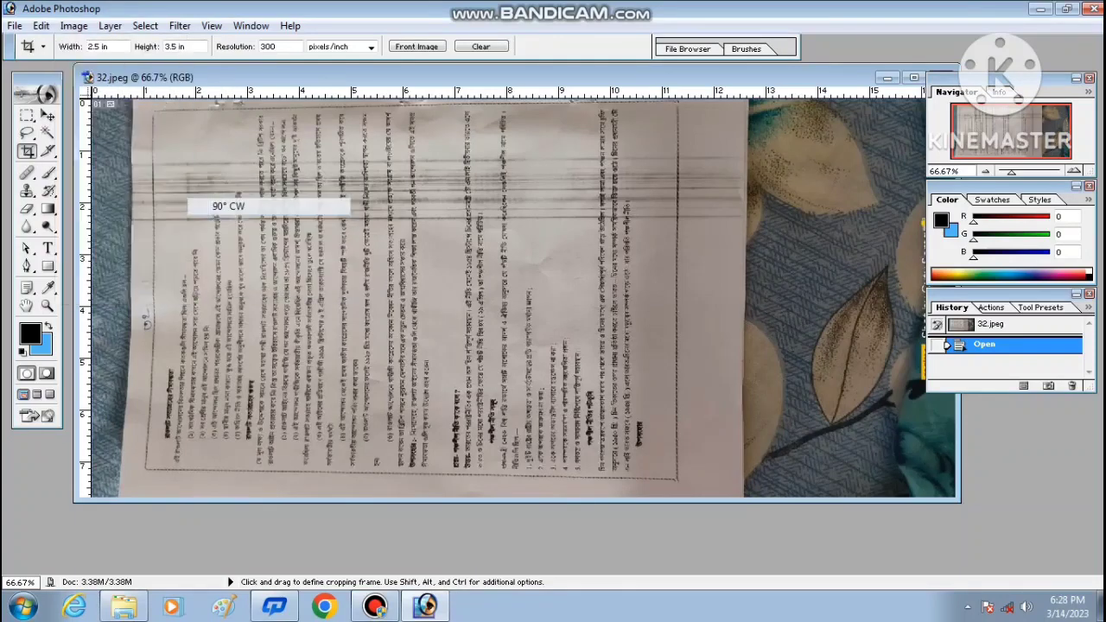
- Crop 32.jpeg to the document page at 2.5 × 3.5 in and 300 pixels/inch, and apply Auto Levels
{"action": "scroll", "coordinate": [298, 321], "scroll_direction": "down", "scroll_amount": 1}
{"action": "key", "text": "ctrl+minus"}
{"action": "key", "text": "ctrl+minus"}
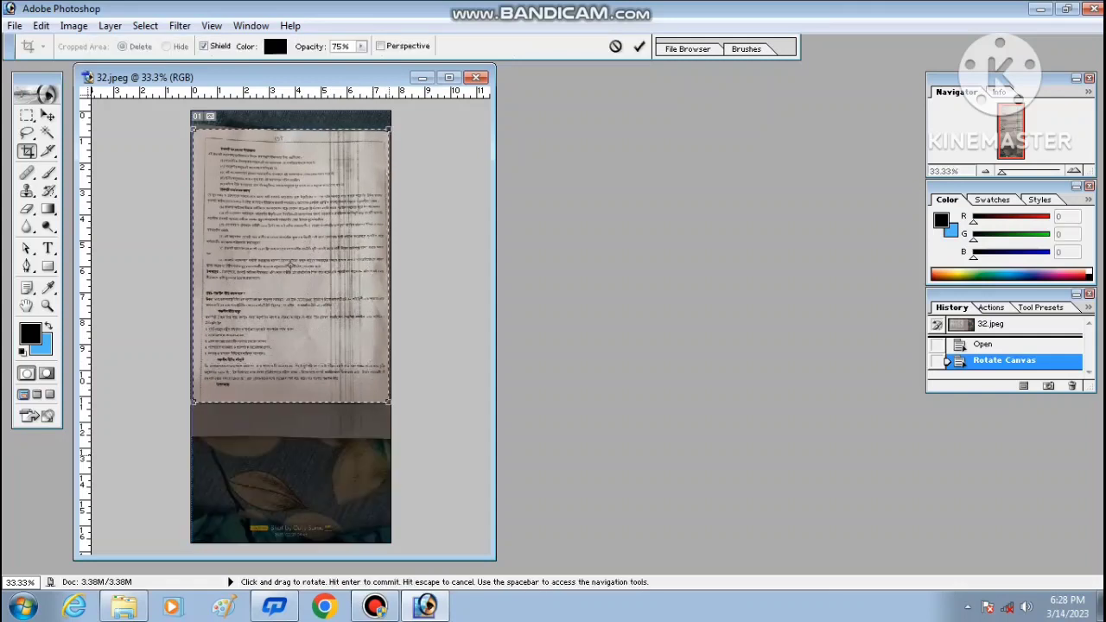
{"action": "key", "text": "Return"}
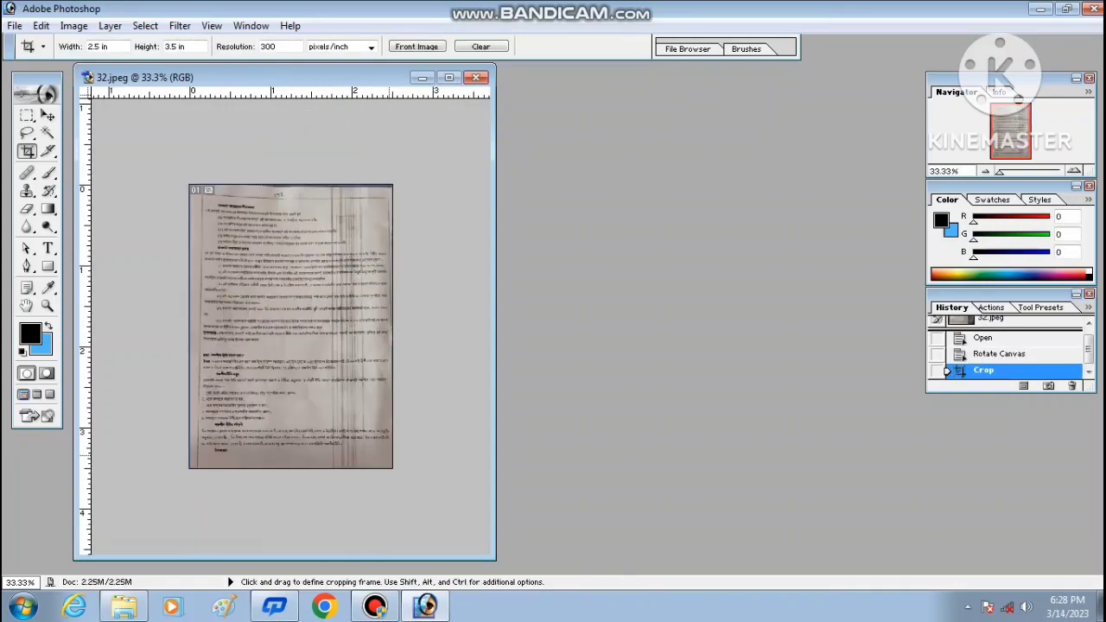
{"action": "key", "text": "ctrl+shift+l"}
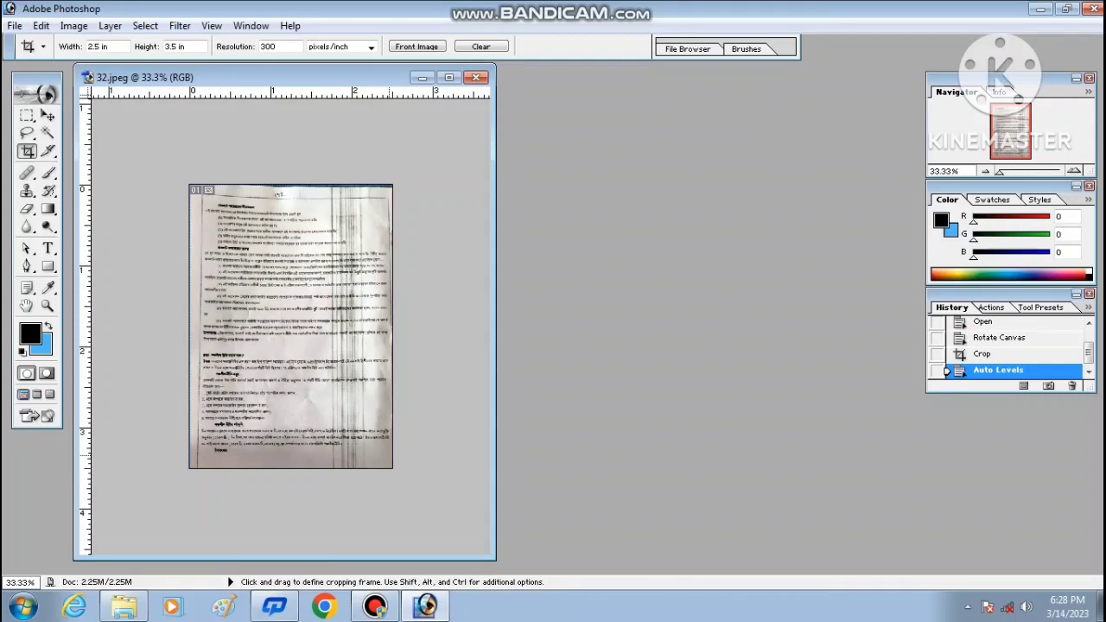
- Create a new white RGB document with the A4 preset at 300 pixels/inch, with width and height in inches
{"action": "key", "text": "ctrl"}
{"action": "key", "text": "ctrl+n"}
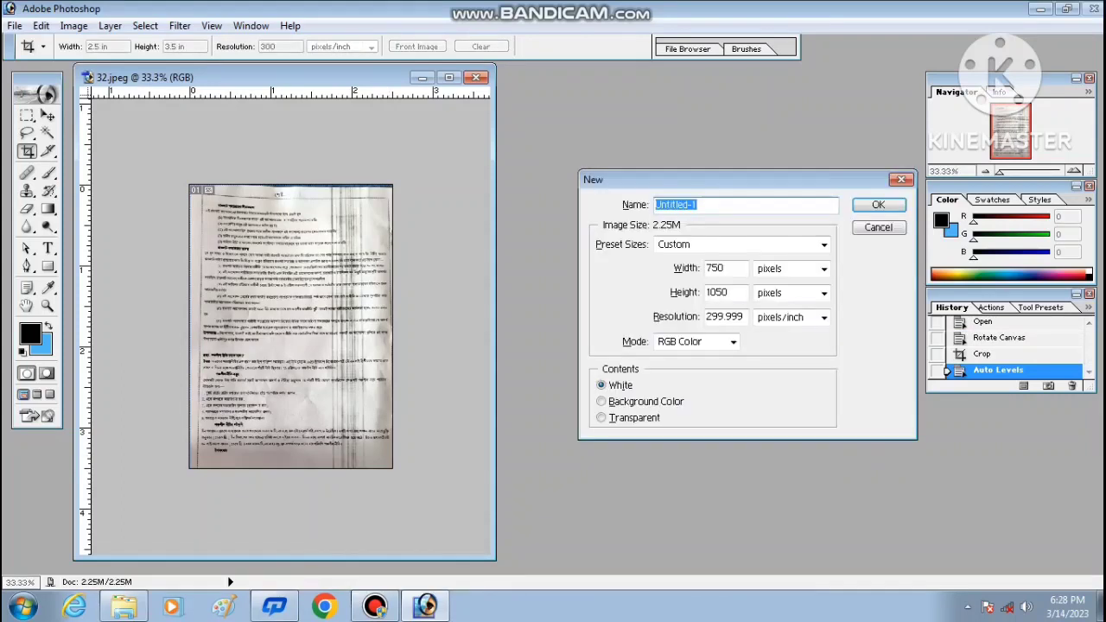
{"action": "left_click", "coordinate": [825, 245]}
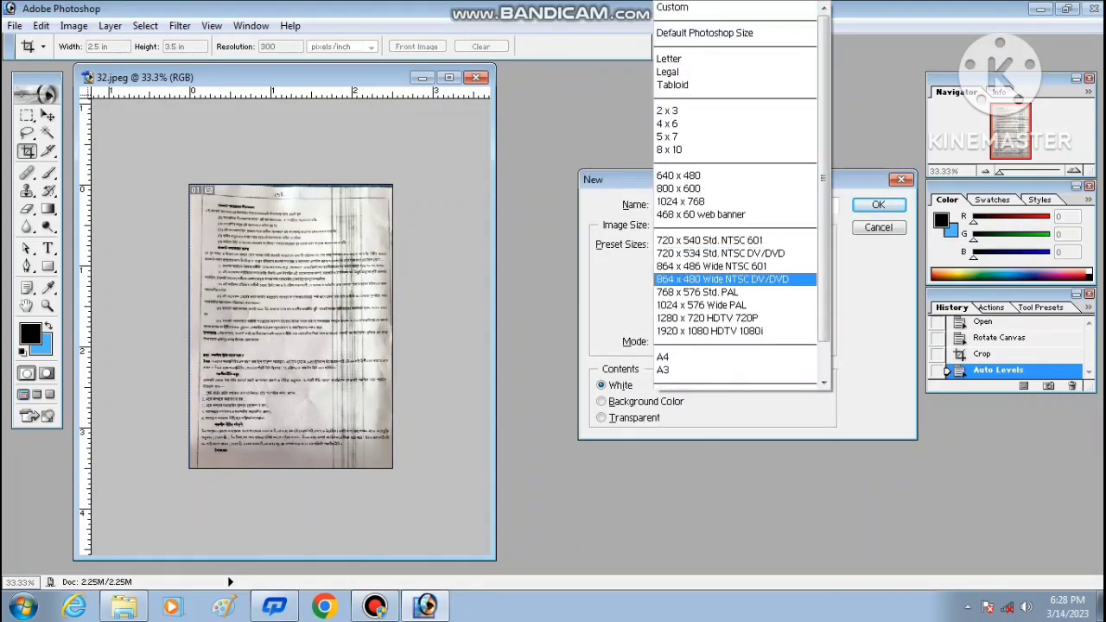
{"action": "left_click", "coordinate": [734, 357]}
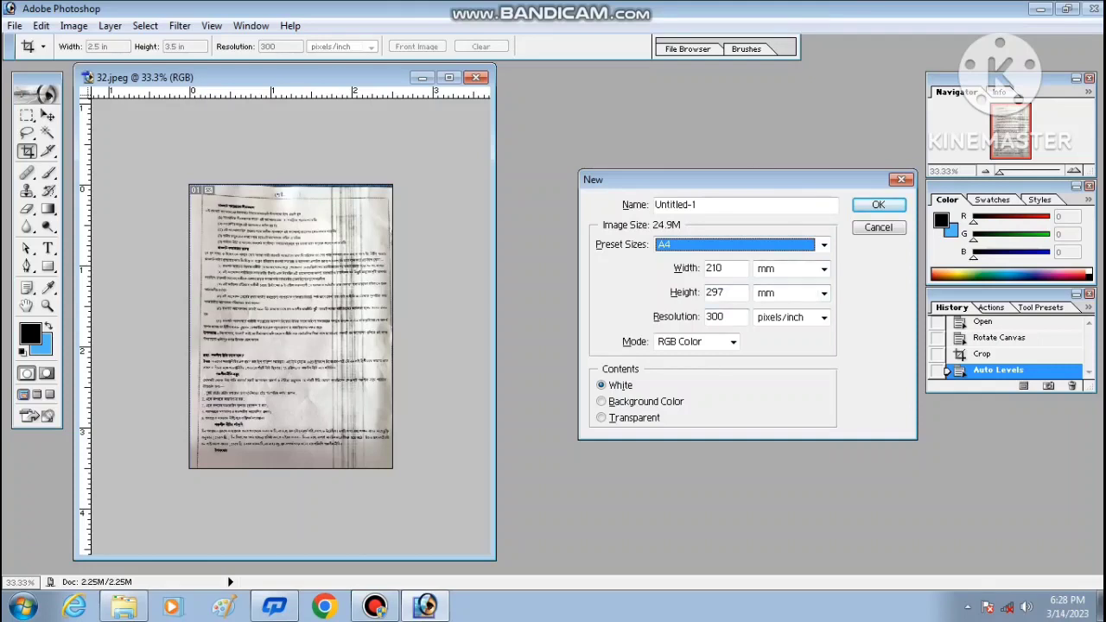
{"action": "left_click", "coordinate": [824, 270]}
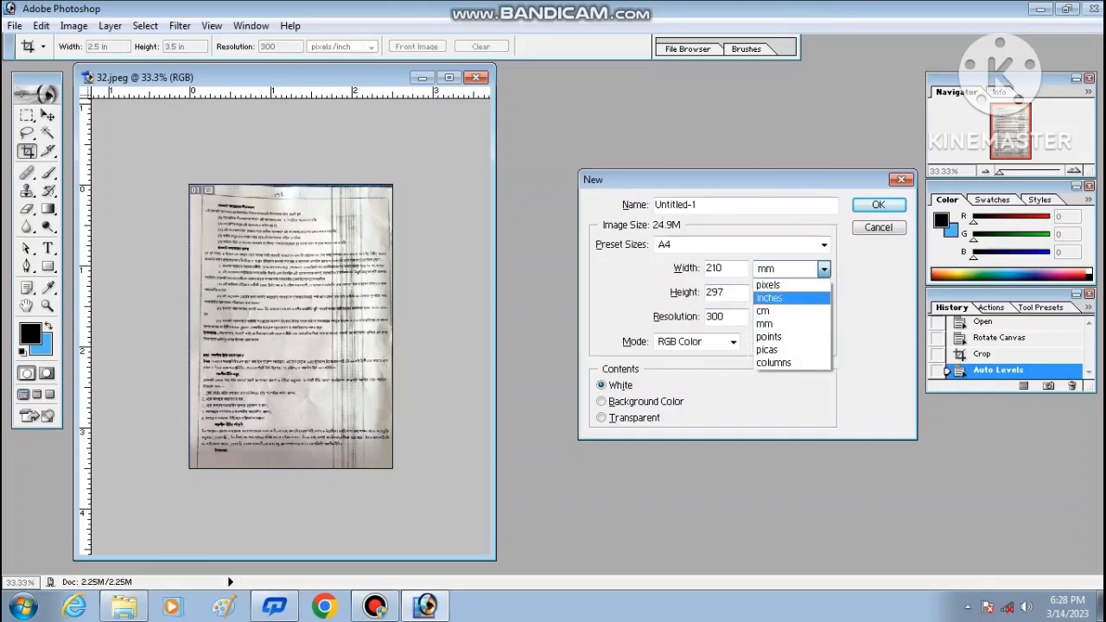
{"action": "left_click", "coordinate": [770, 298]}
{"action": "left_click", "coordinate": [824, 294]}
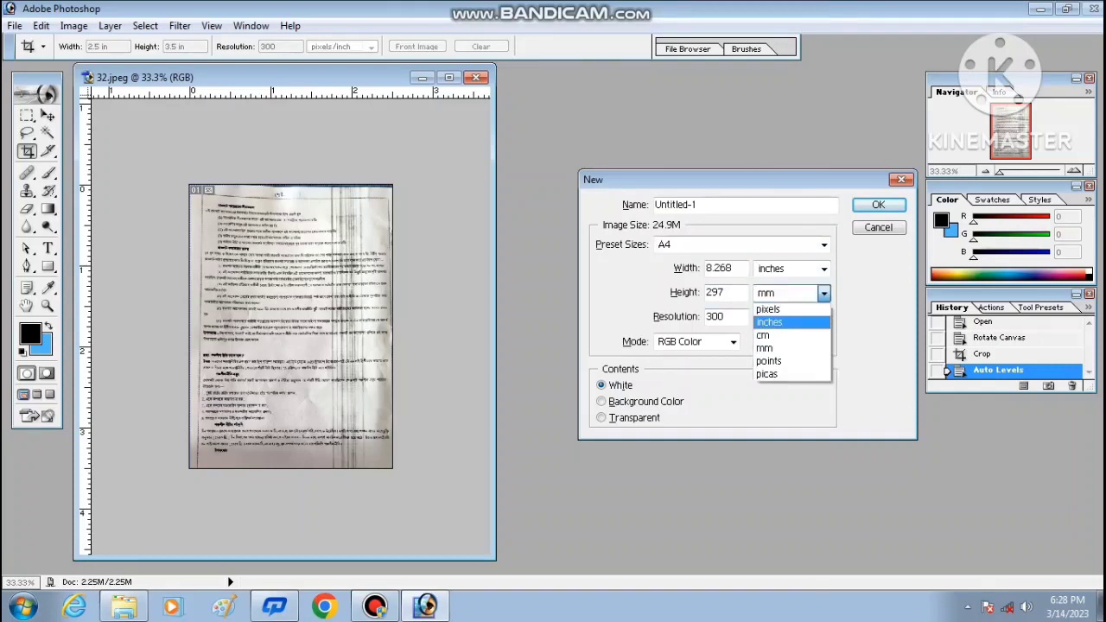
{"action": "left_click", "coordinate": [769, 321]}
{"action": "left_click", "coordinate": [878, 205]}
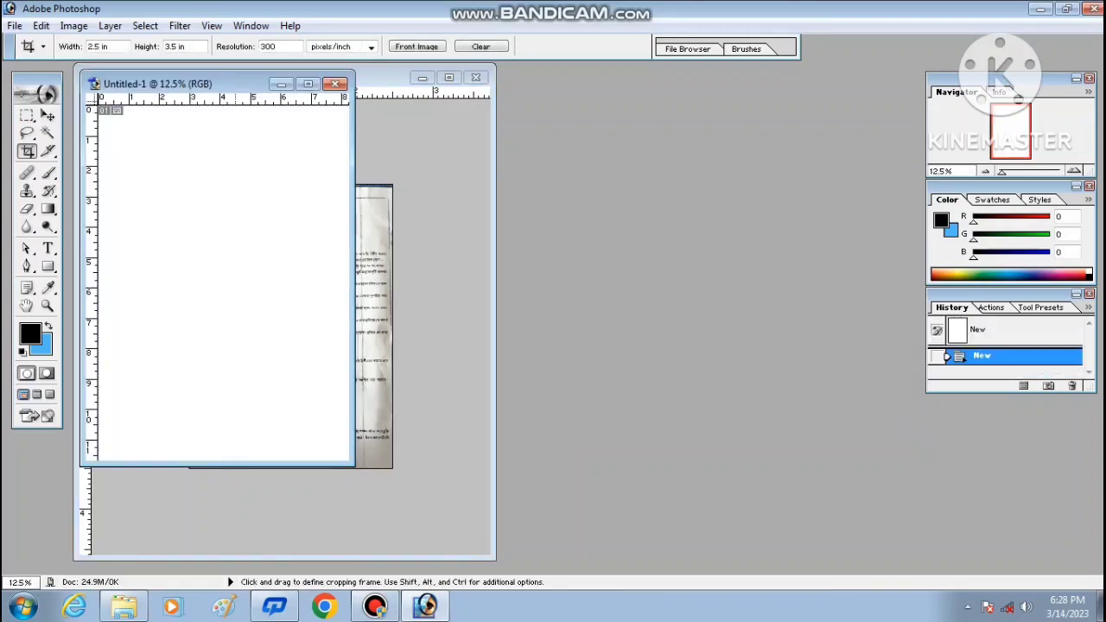
- Copy the whole cropped page from 32.jpeg into the A4 document and place it in the sheet's upper-left corner
{"action": "left_click_drag", "start_coordinate": [216, 82], "coordinate": [765, 162]}
{"action": "left_click", "coordinate": [421, 316]}
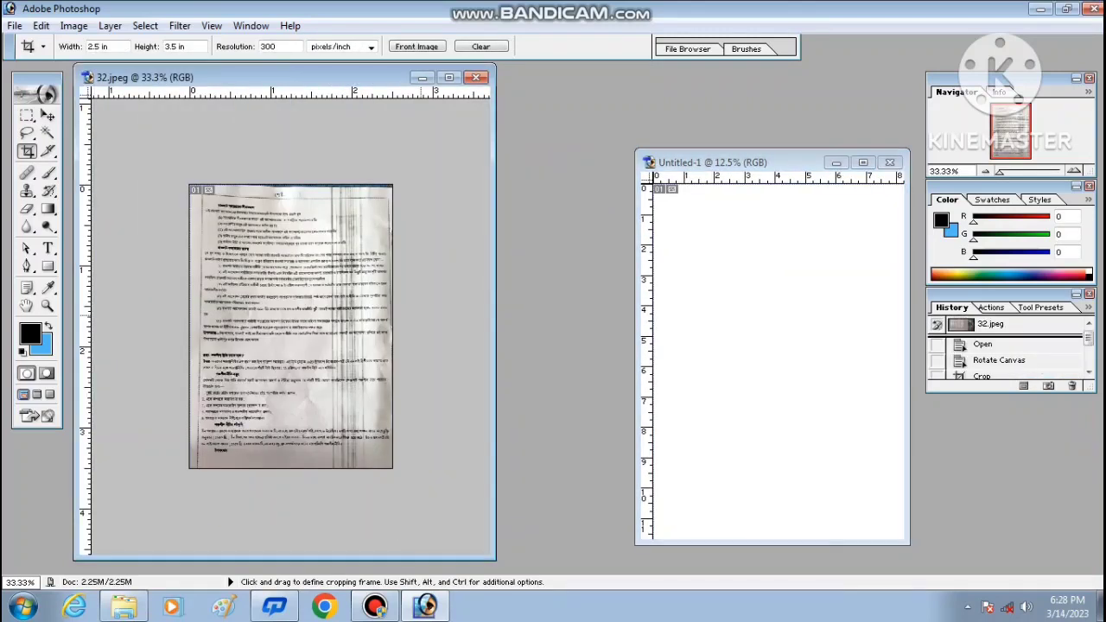
{"action": "key", "text": "ctrl+a"}
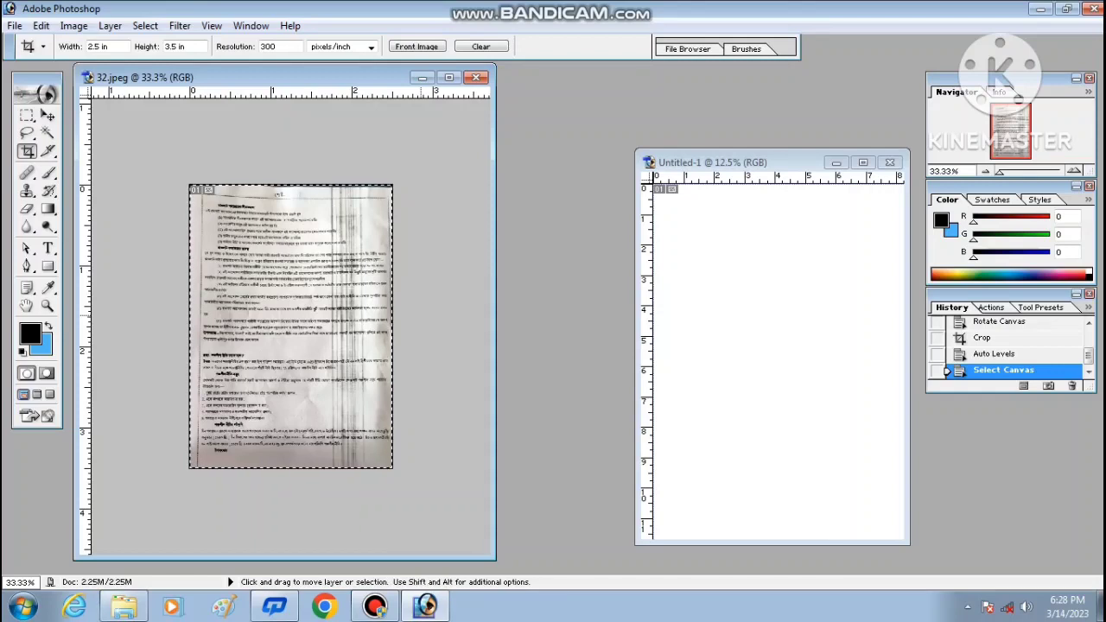
{"action": "key", "text": "ctrl+Tab"}
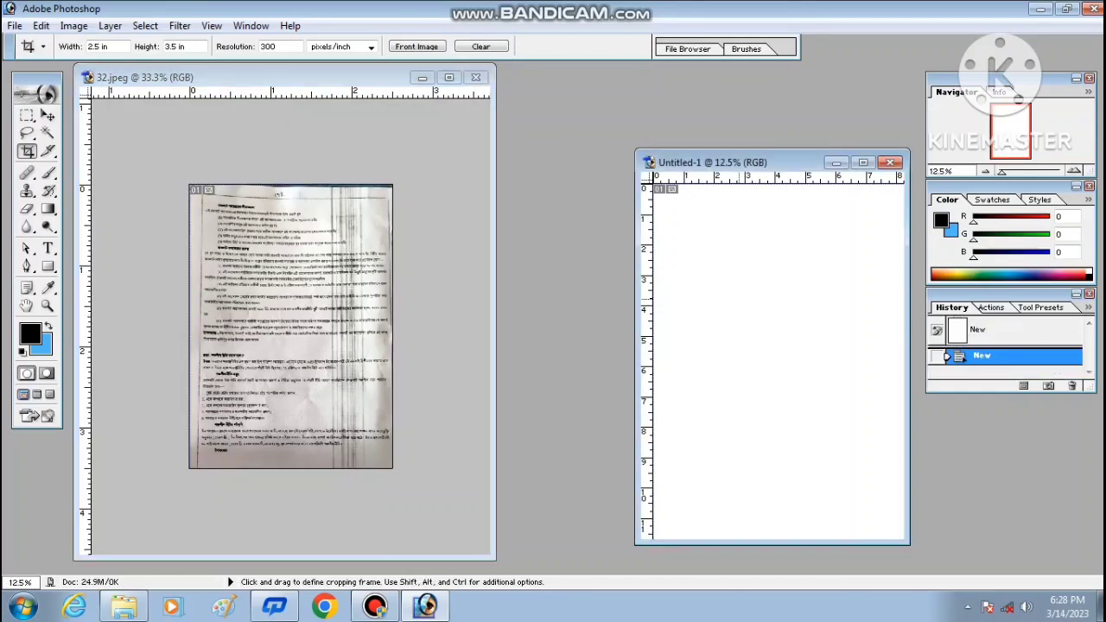
{"action": "key", "text": "ctrl+v"}
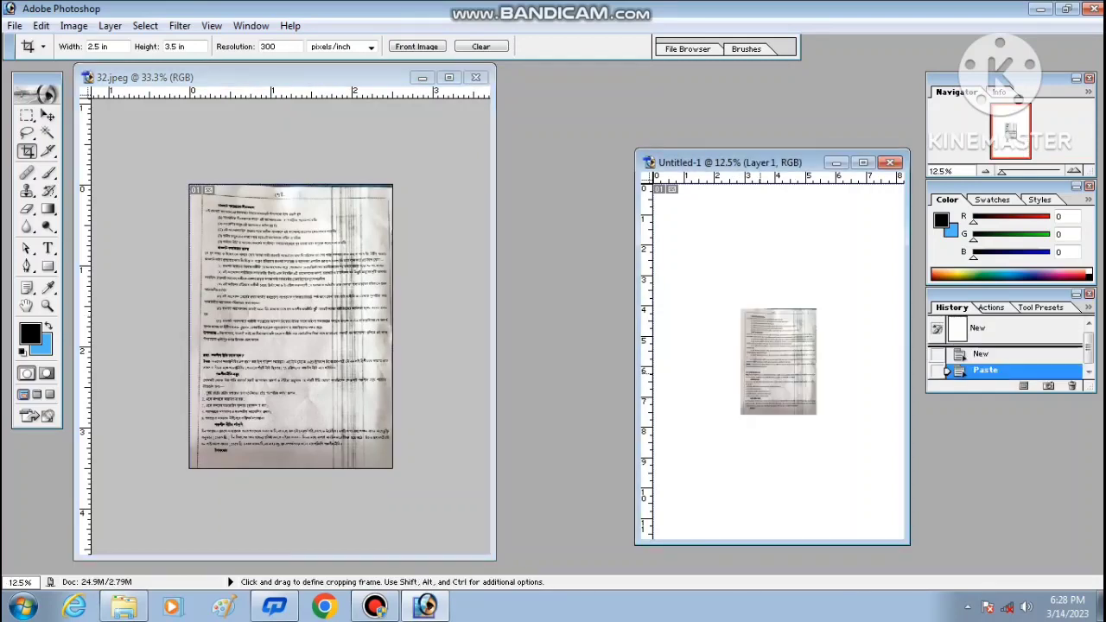
{"action": "key", "text": "ctrl"}
{"action": "left_click_drag", "start_coordinate": [761, 373], "coordinate": [678, 257]}
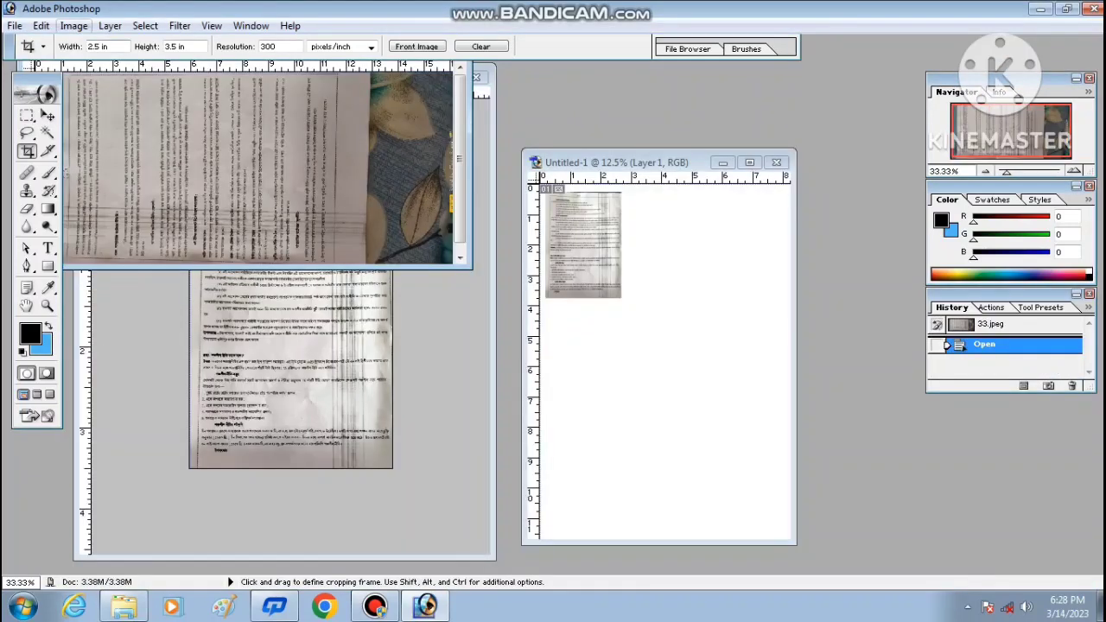
- Rotate the canvas of 33.jpeg 90° clockwise so the page stands upright
{"action": "left_click", "coordinate": [74, 26]}
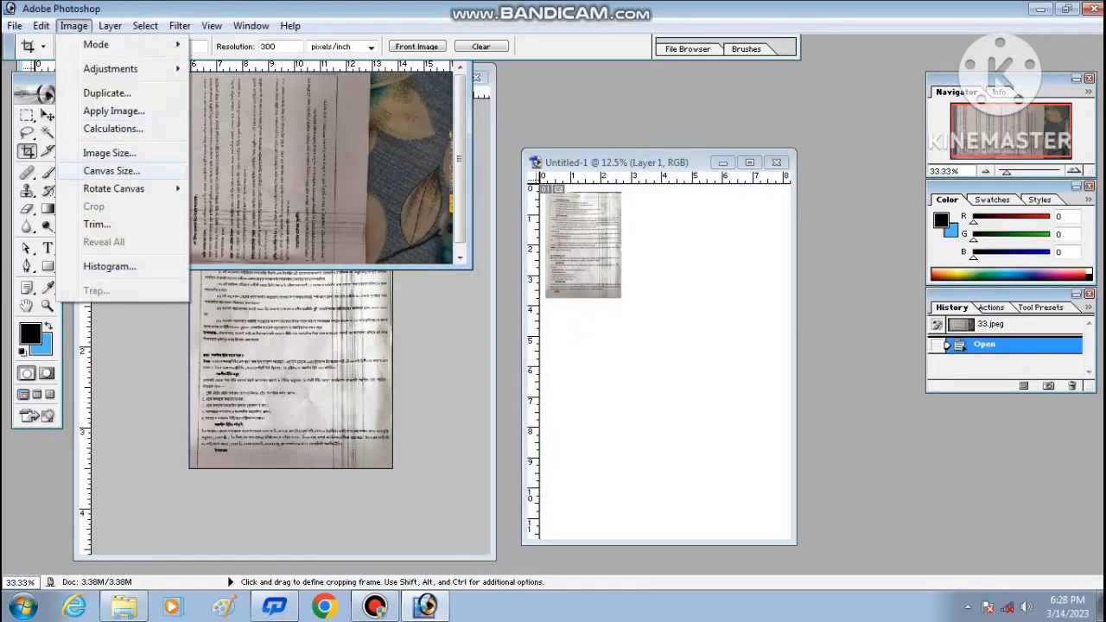
{"action": "mouse_move", "coordinate": [114, 188]}
{"action": "key", "text": "Return"}
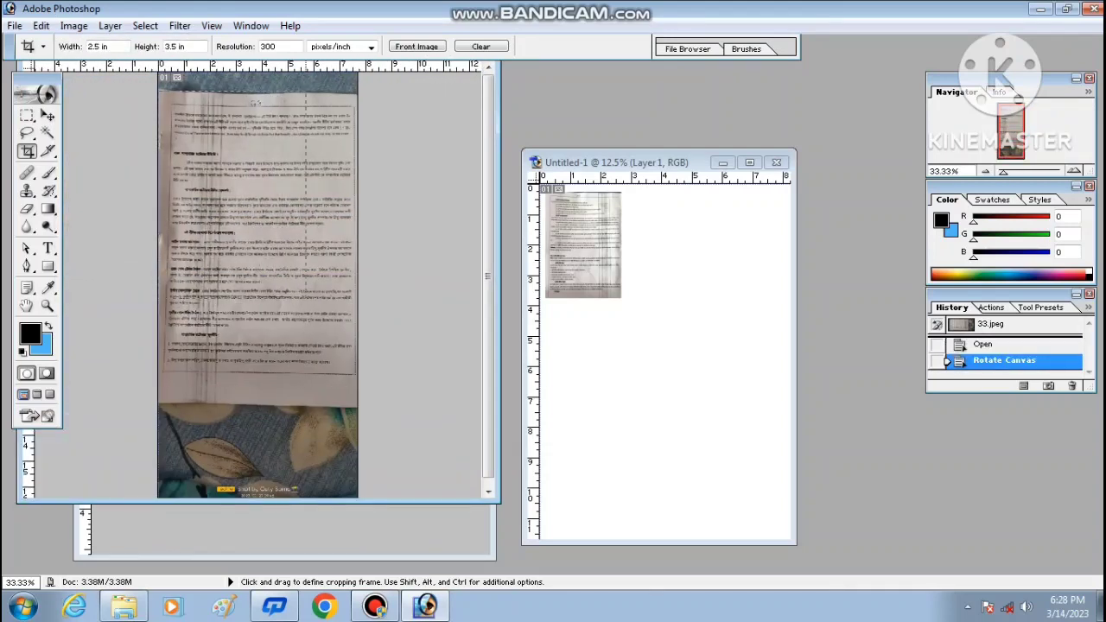
- Crop 33.jpeg to its page text area at 2.5 × 3.5 in and 300 pixels/inch, and apply Auto Levels
{"action": "left_click_drag", "start_coordinate": [357, 372], "coordinate": [357, 372]}
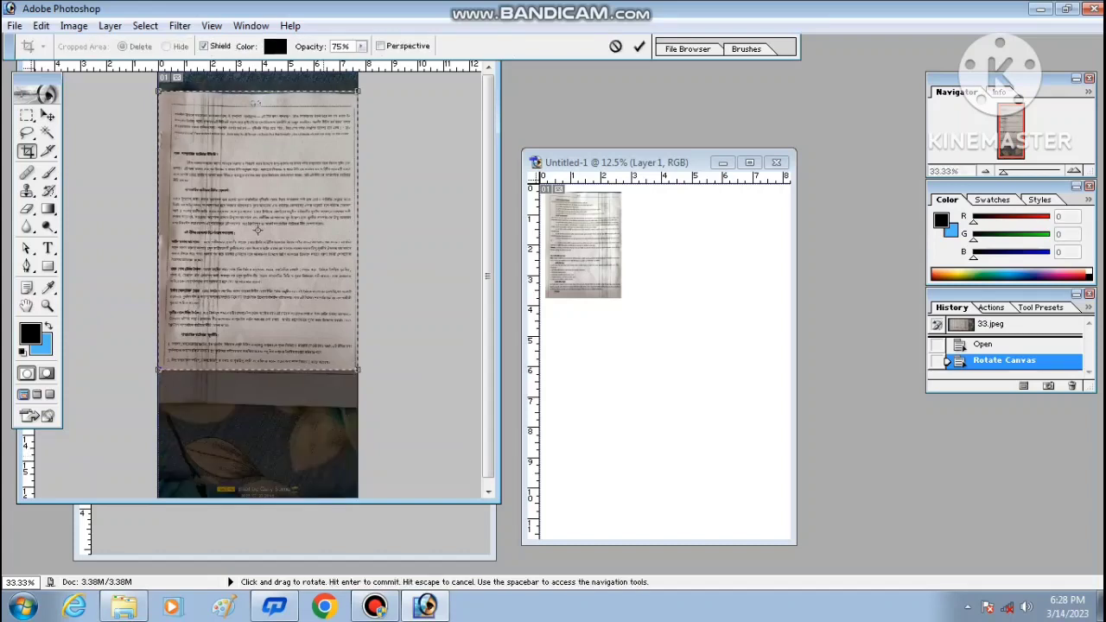
{"action": "key", "text": "Return"}
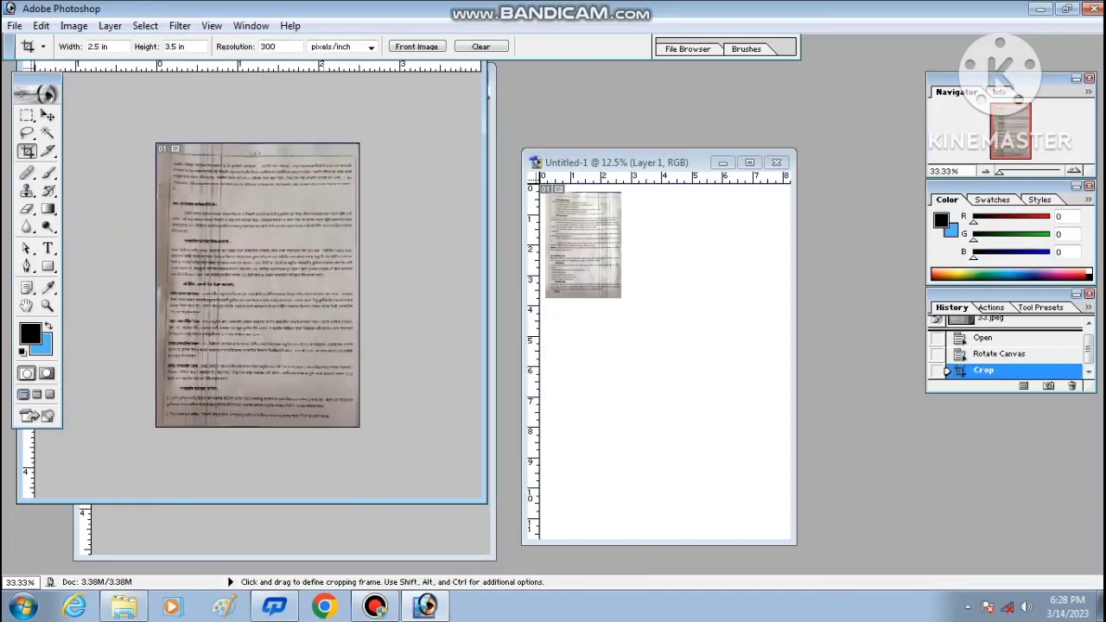
{"action": "key", "text": "ctrl+shift+l"}
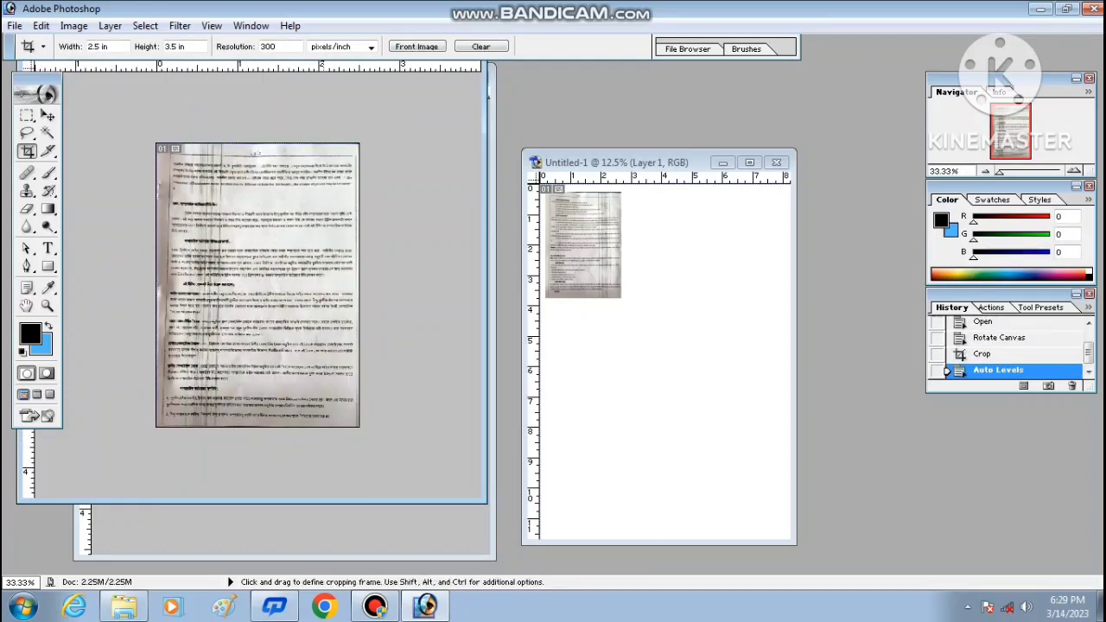
- Copy the whole cropped 33.jpeg page into the A4 document and align it directly to the right of the first page
{"action": "key", "text": "ctrl+a"}
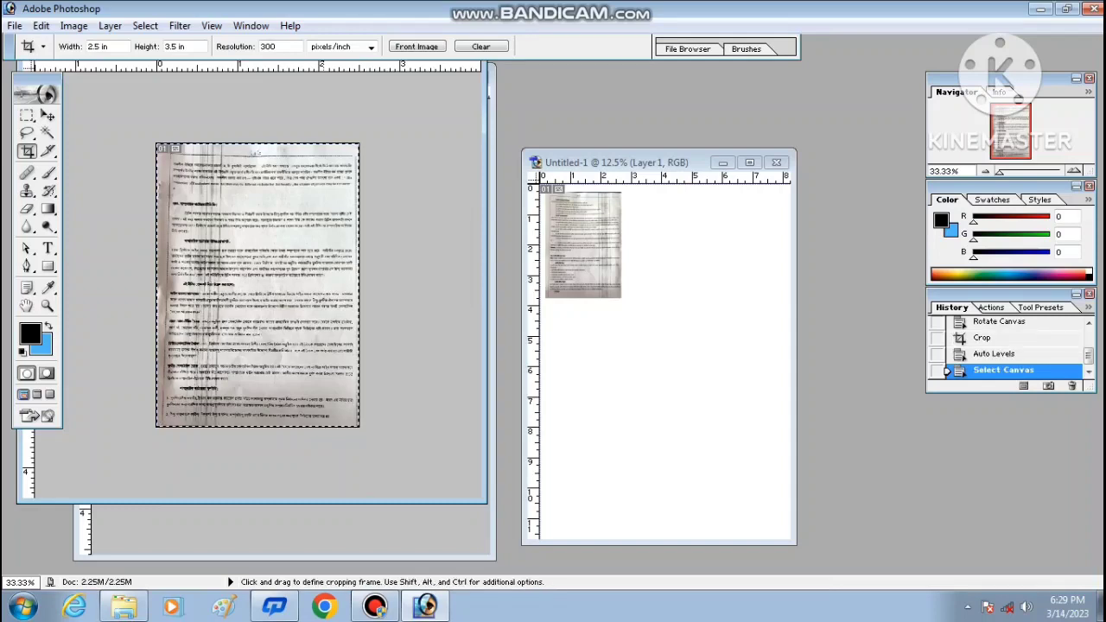
{"action": "key", "text": "ctrl+c"}
{"action": "key", "text": "ctrl+Tab"}
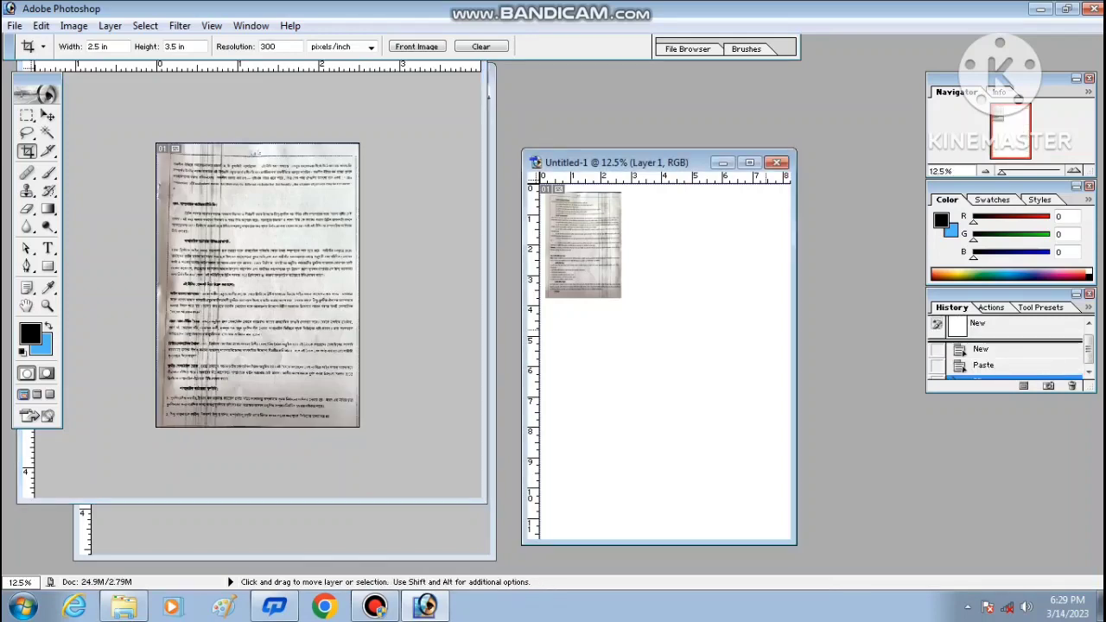
{"action": "key", "text": "ctrl+v"}
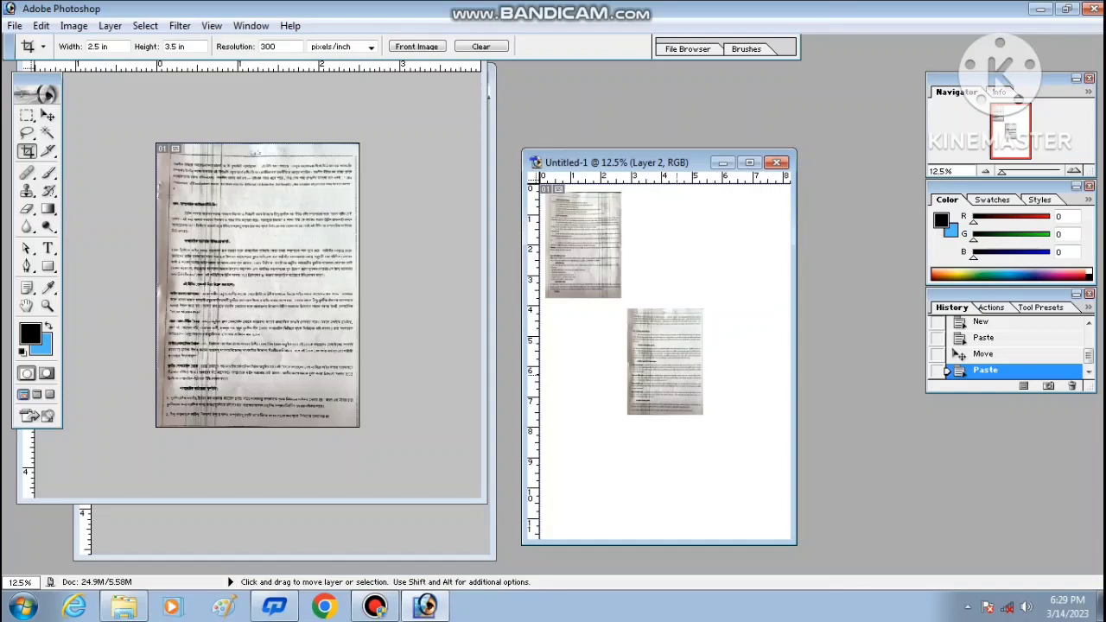
{"action": "left_click_drag", "start_coordinate": [677, 374], "coordinate": [664, 246]}
{"action": "key", "text": "ctrl+Left"}
{"action": "key", "text": "ctrl+Left"}
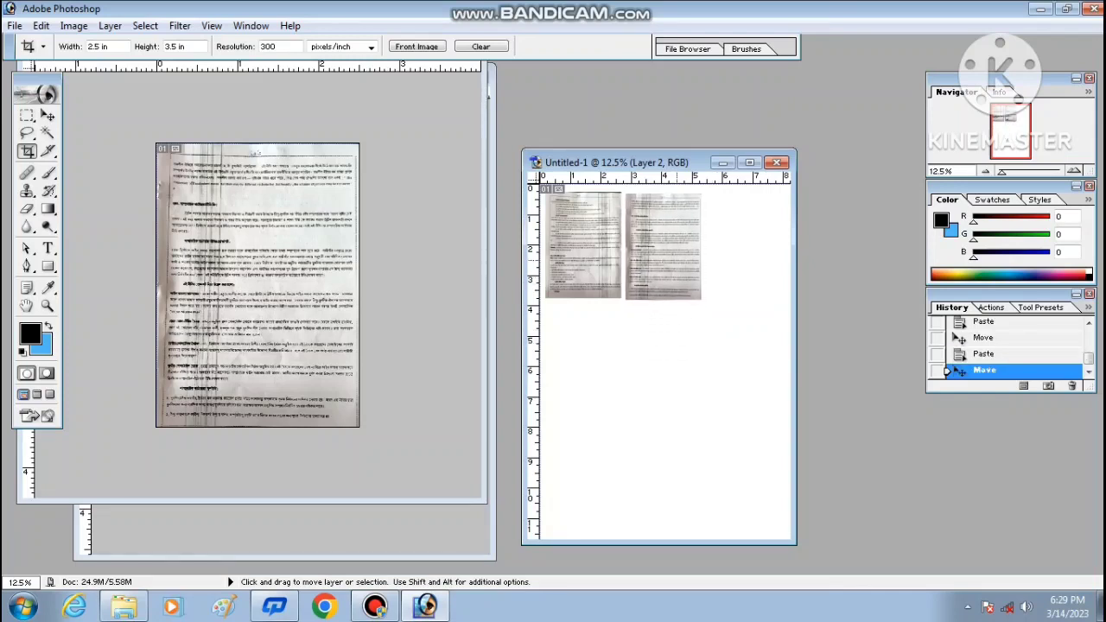
{"action": "key", "text": "ctrl+Up"}
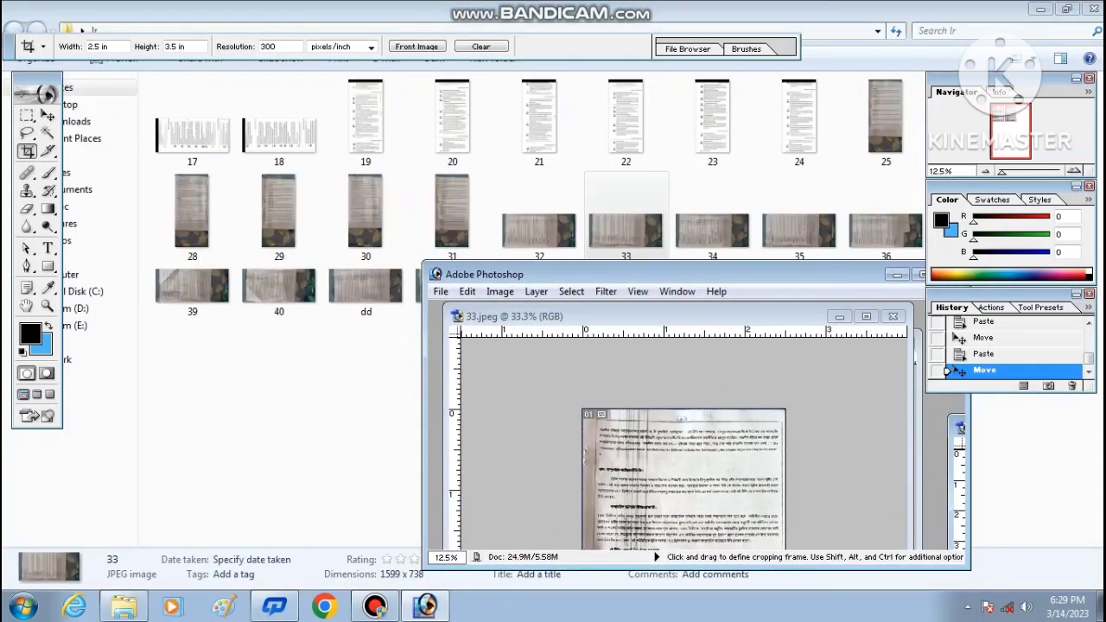
- Open 34.jpeg from the image folder and rotate its canvas 90° clockwise so the page stands upright
{"action": "double_click", "coordinate": [713, 227]}
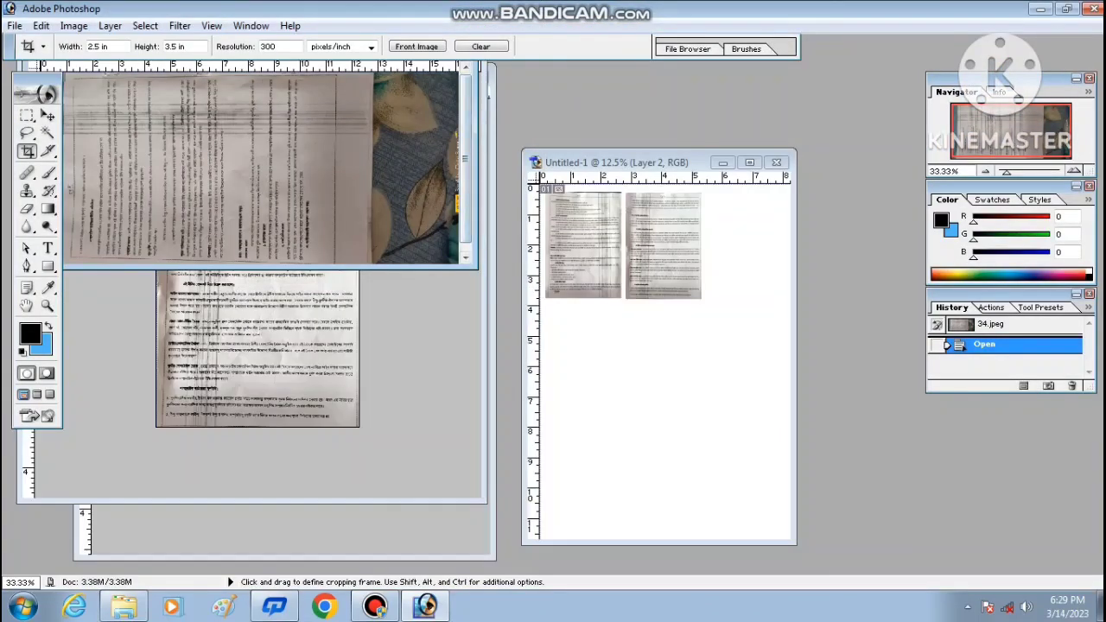
{"action": "left_click", "coordinate": [74, 26]}
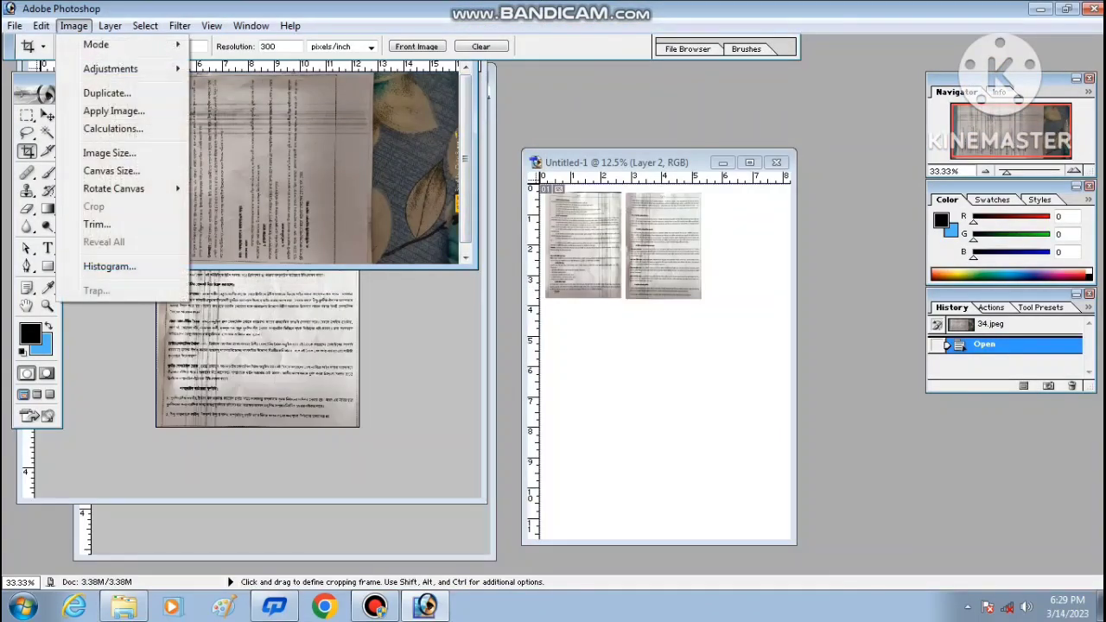
{"action": "mouse_move", "coordinate": [114, 189]}
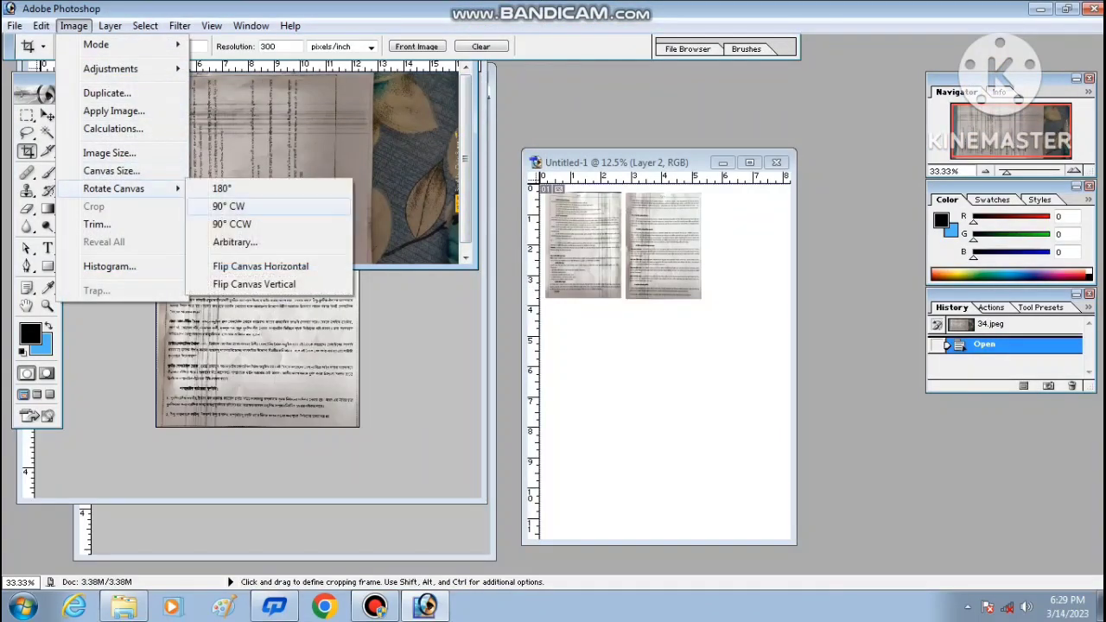
{"action": "left_click", "coordinate": [228, 207]}
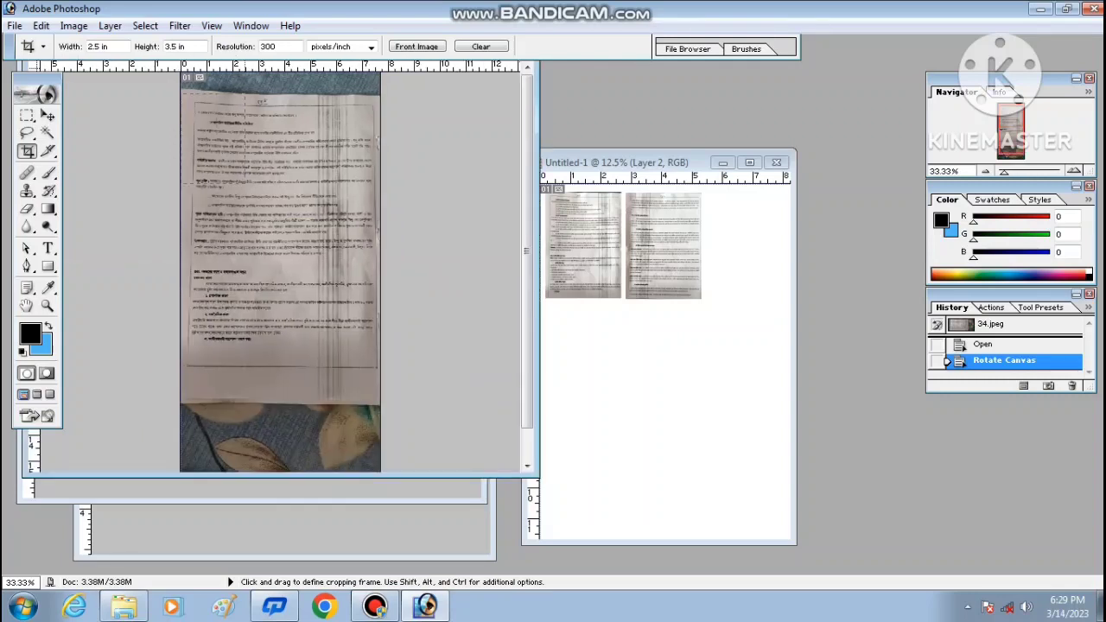
- Crop 34.jpeg to its page text area at 2.5 × 3.5 in and 300 pixels/inch, and apply Auto Levels
{"action": "left_click_drag", "start_coordinate": [378, 370], "coordinate": [380, 373]}
{"action": "key", "text": "Return"}
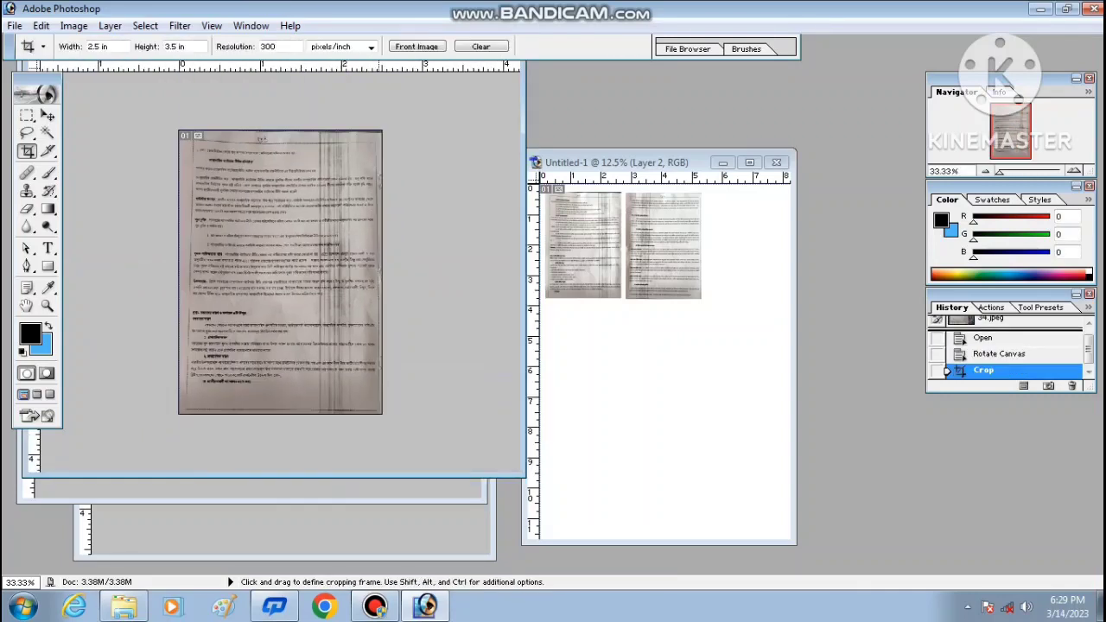
{"action": "key", "text": "ctrl+shift+l"}
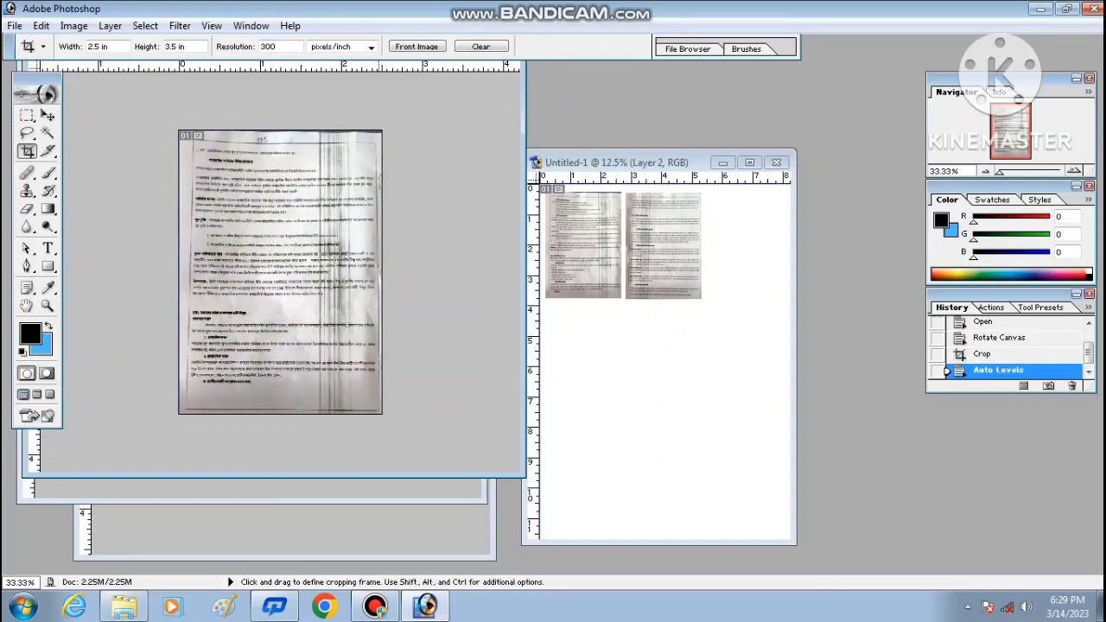
- Copy the whole cropped 34.jpeg page into the A4 document and align it at the right end of the first row
{"action": "key", "text": "ctrl+a"}
{"action": "key", "text": "ctrl+c"}
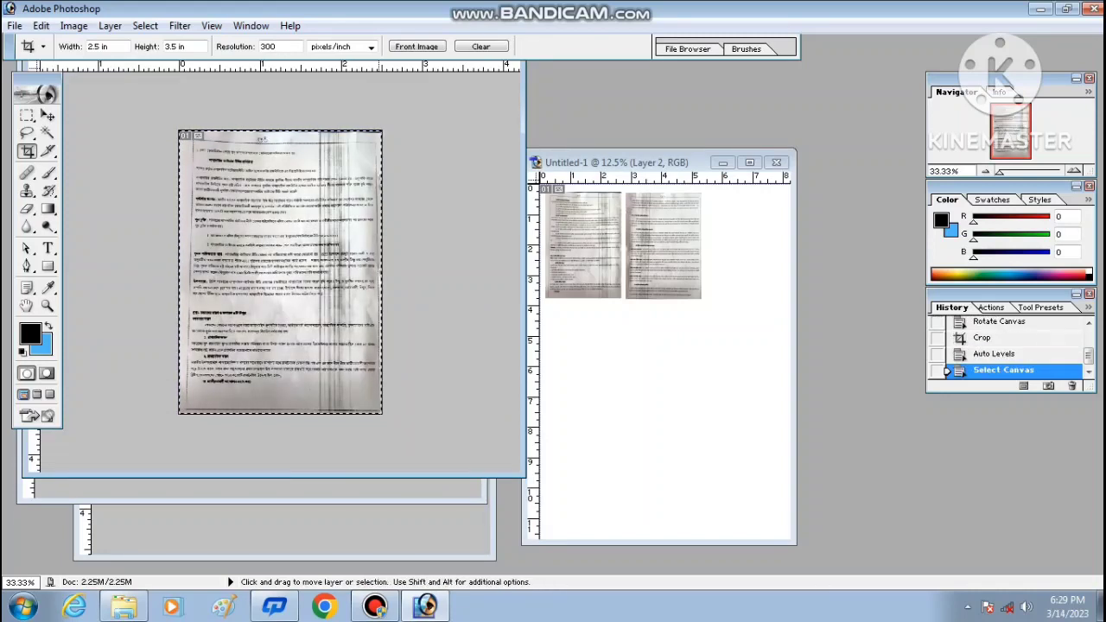
{"action": "left_click", "coordinate": [668, 374]}
{"action": "key", "text": "ctrl+v"}
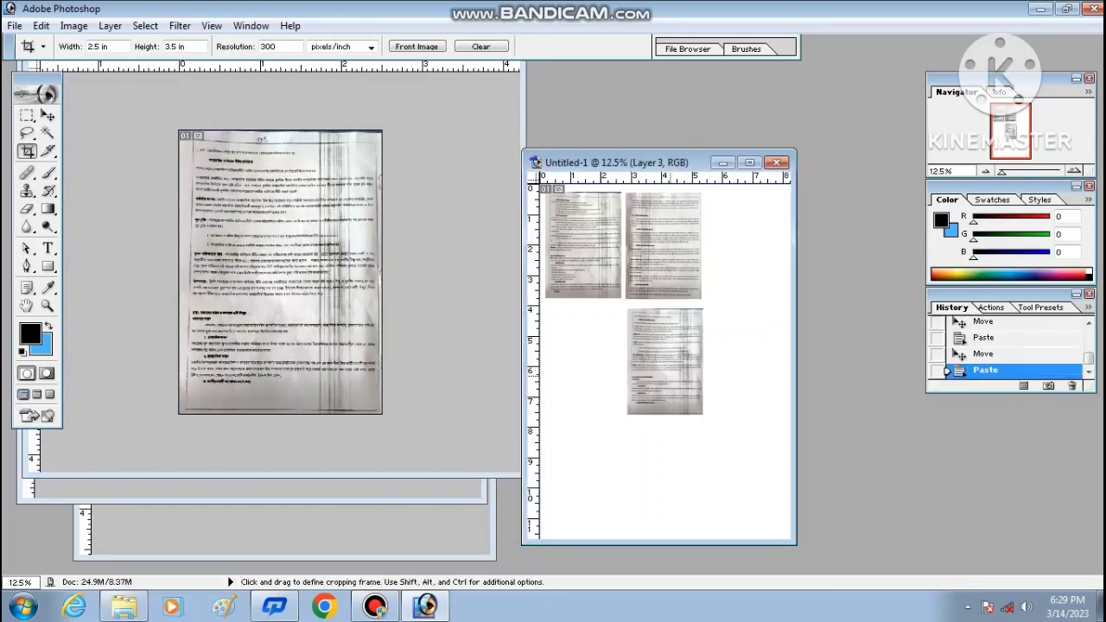
{"action": "left_click_drag", "start_coordinate": [659, 375], "coordinate": [745, 245]}
{"action": "key", "text": "ctrl+Up"}
{"action": "key", "text": "ctrl+Up"}
{"action": "key", "text": "ctrl+Left"}
{"action": "key", "text": "ctrl+Left"}
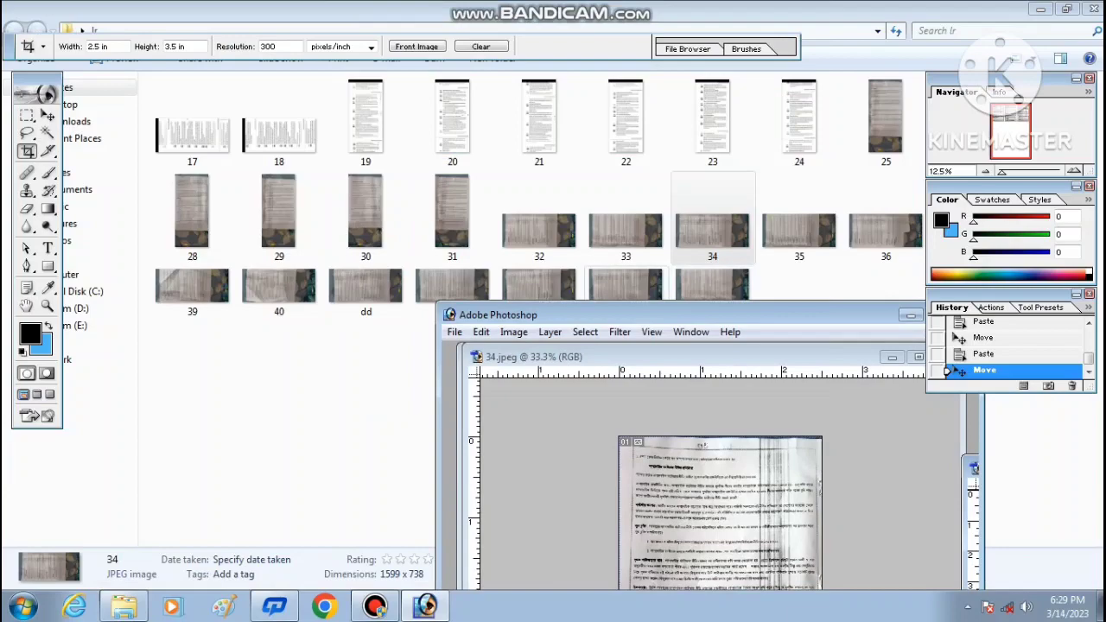
- Open 17.jpeg from the image folder and rotate its canvas 90° clockwise
{"action": "double_click", "coordinate": [192, 130]}
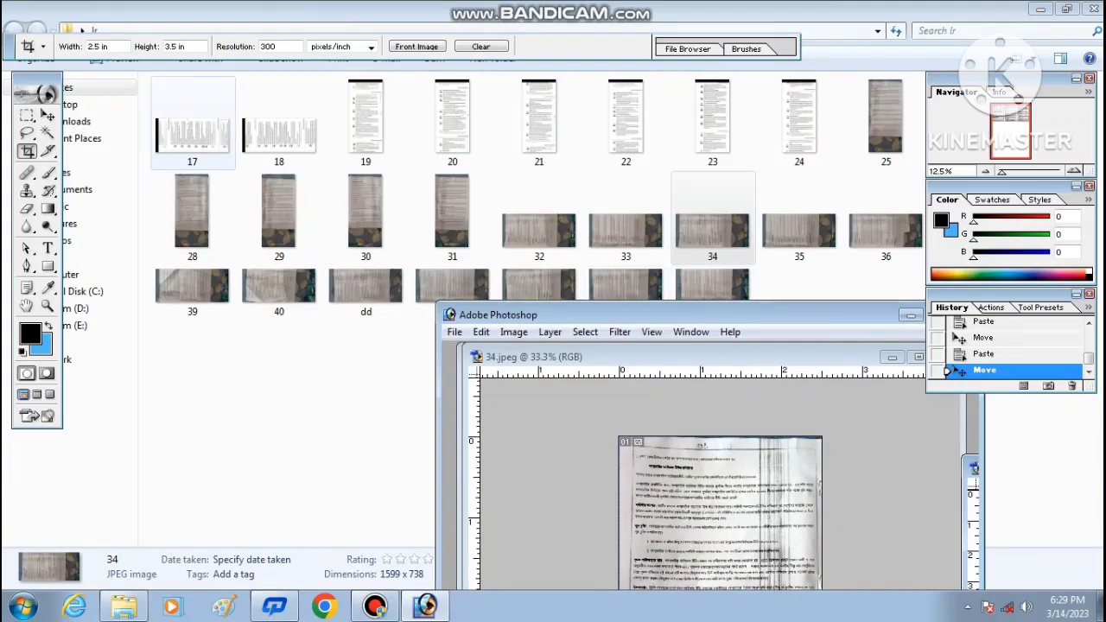
{"action": "left_click_drag", "start_coordinate": [649, 315], "coordinate": [399, 1]}
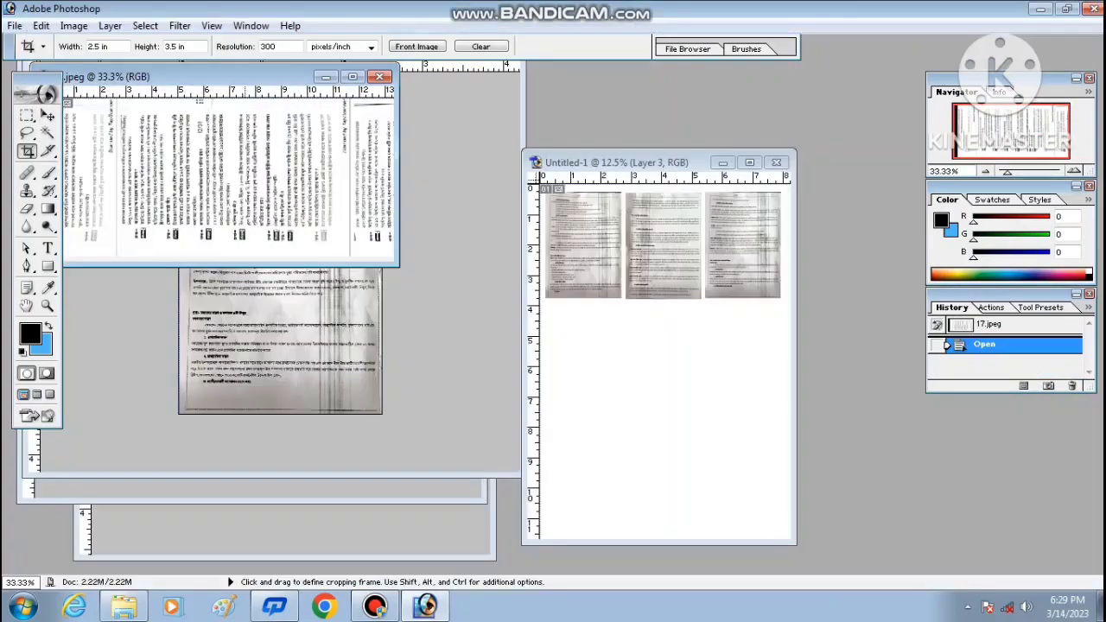
{"action": "left_click", "coordinate": [73, 25]}
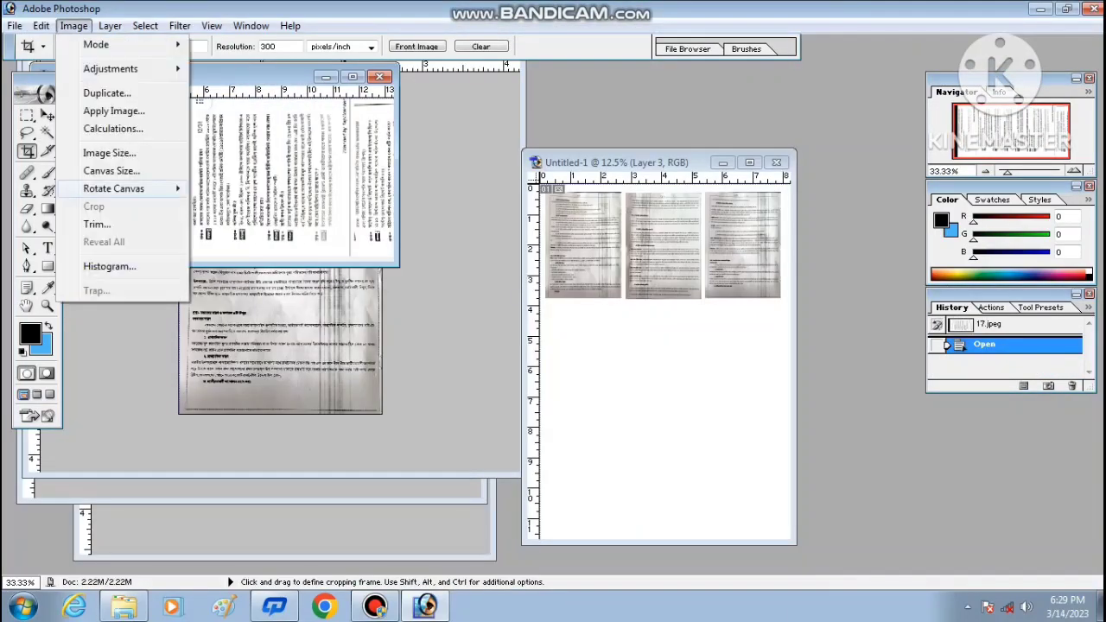
{"action": "mouse_move", "coordinate": [86, 185]}
{"action": "left_click", "coordinate": [229, 202]}
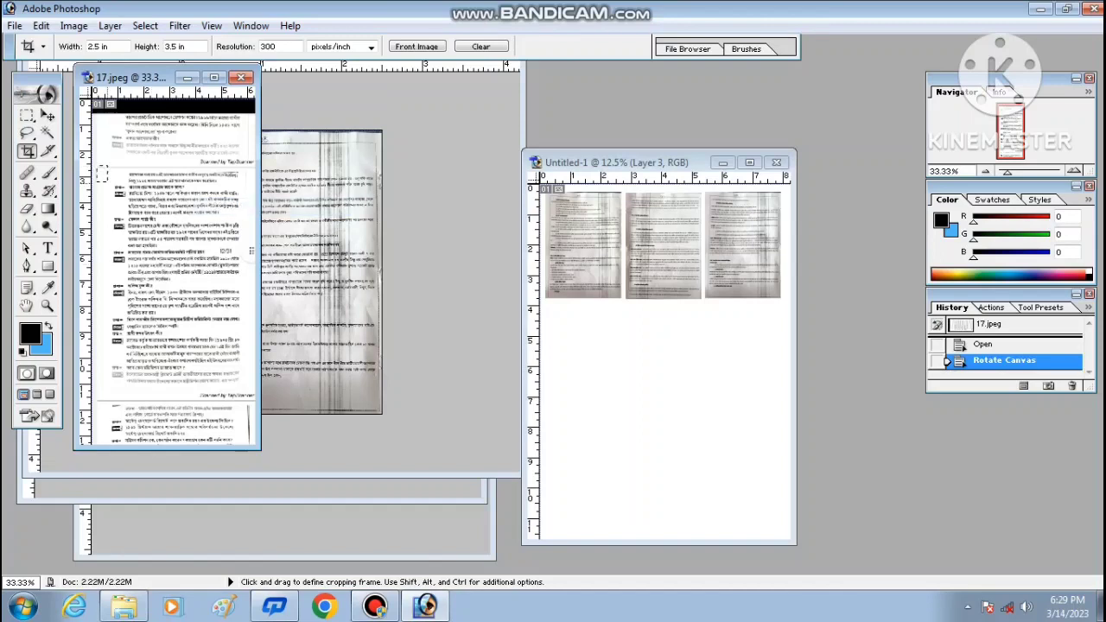
- Crop 17.jpeg to the middle page's text at 2.5 × 3.5 in and 300 pixels/inch, and apply Auto Levels
{"action": "left_click_drag", "start_coordinate": [107, 182], "coordinate": [254, 389]}
{"action": "key", "text": "Return"}
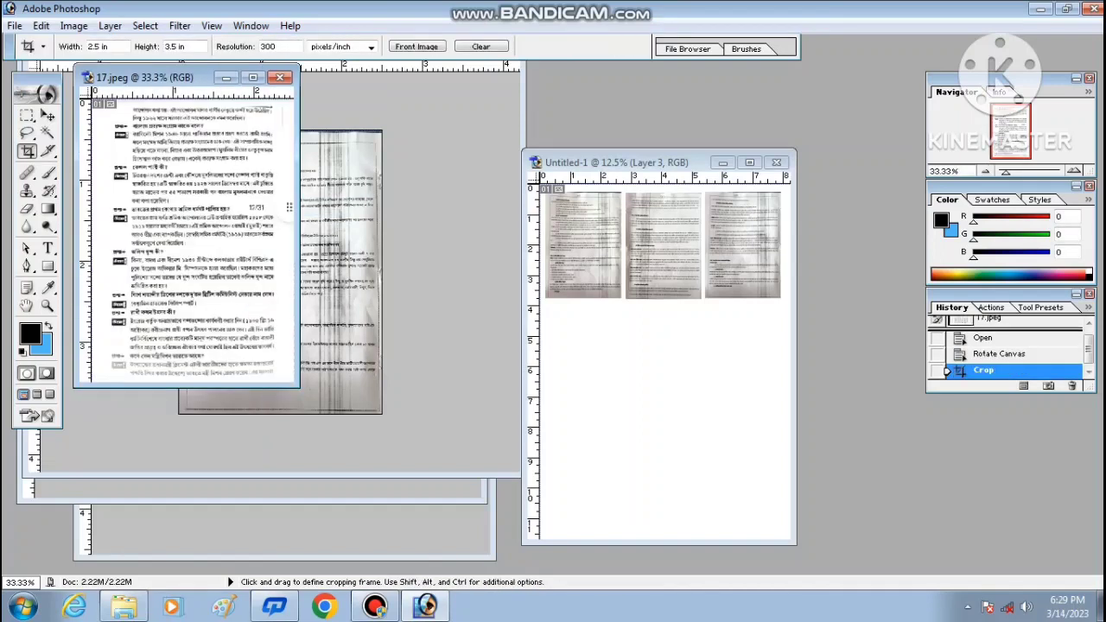
{"action": "key", "text": "ctrl+shift+l"}
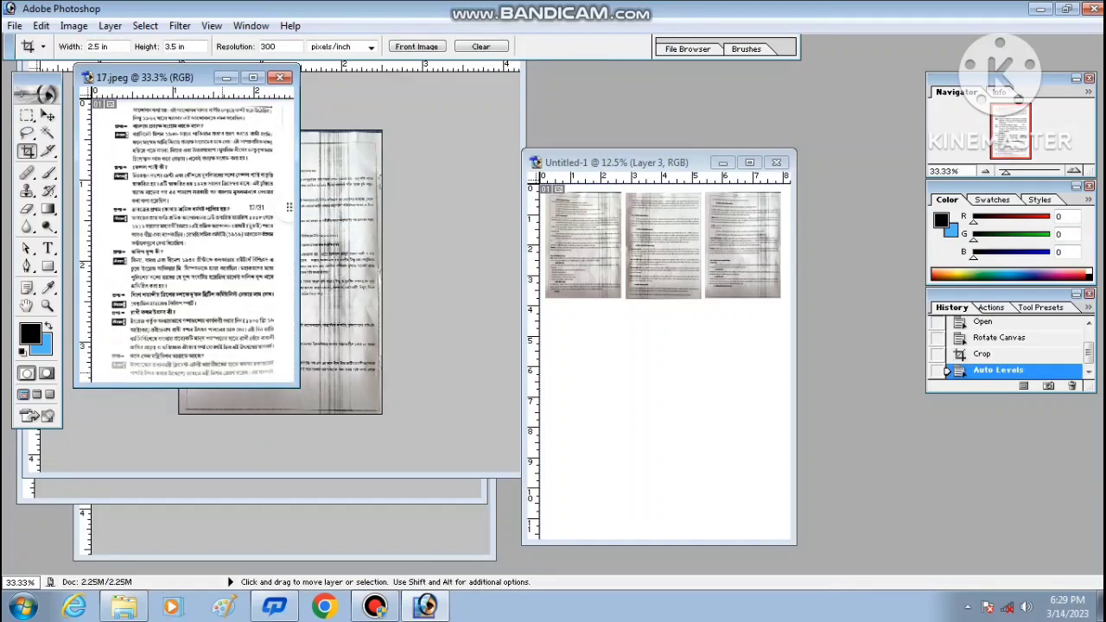
- Copy the whole cropped 17.jpeg page into the A4 document and place it directly below the first page
{"action": "key", "text": "ctrl+a"}
{"action": "key", "text": "ctrl+c"}
{"action": "key", "text": "ctrl+Tab"}
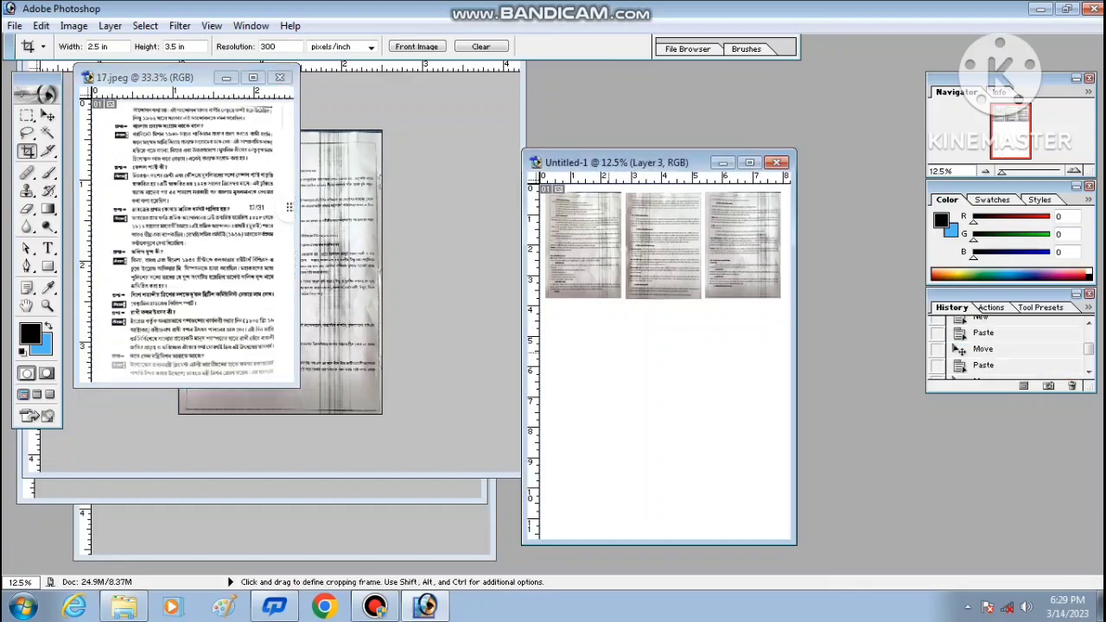
{"action": "key", "text": "ctrl+v"}
{"action": "left_click_drag", "start_coordinate": [686, 372], "coordinate": [604, 369]}
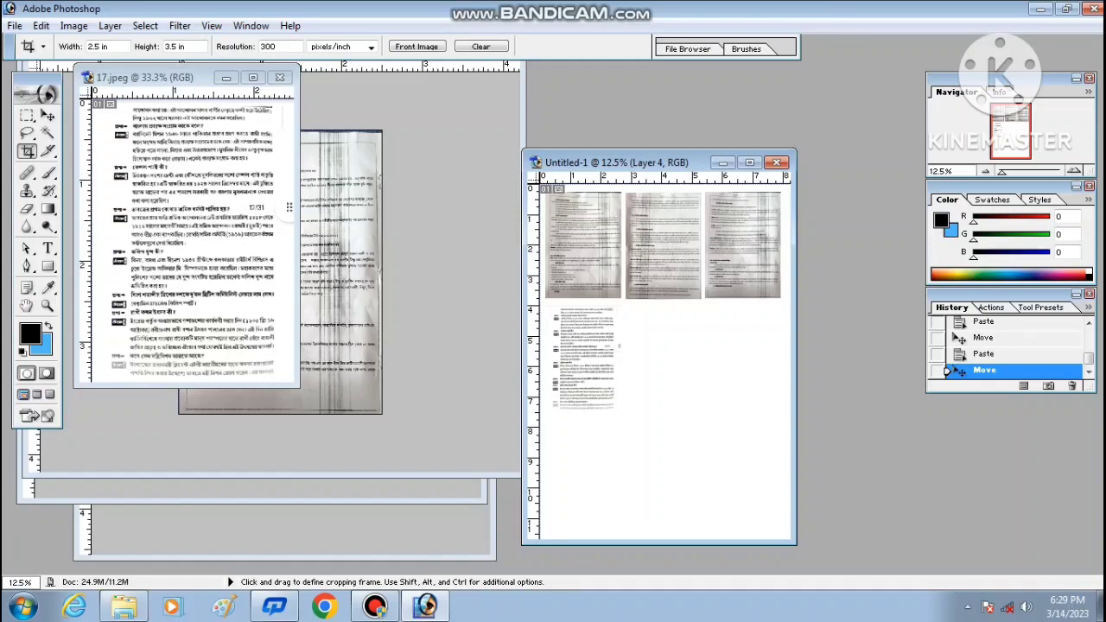
- Try to open 19.jpeg and 22.jpeg from the image folder in Photoshop
{"action": "left_click_drag", "start_coordinate": [596, 8], "coordinate": [580, 263]}
{"action": "left_click_drag", "start_coordinate": [299, 212], "coordinate": [337, 158]}
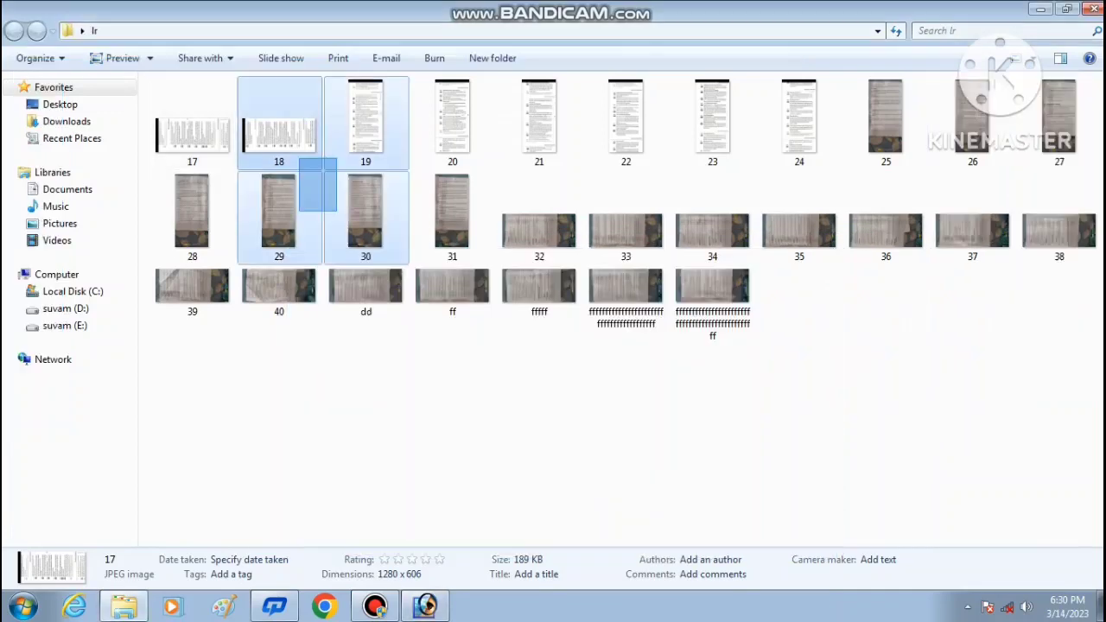
{"action": "left_click_drag", "start_coordinate": [336, 210], "coordinate": [496, 398]}
{"action": "left_click", "coordinate": [424, 606]}
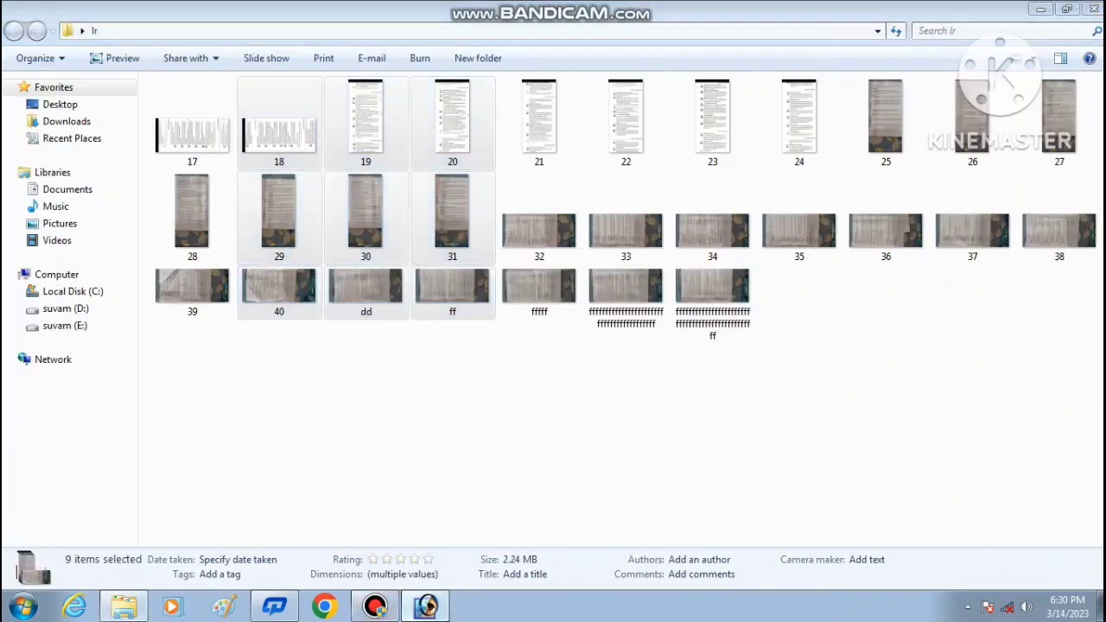
{"action": "left_click_drag", "start_coordinate": [366, 126], "coordinate": [510, 380]}
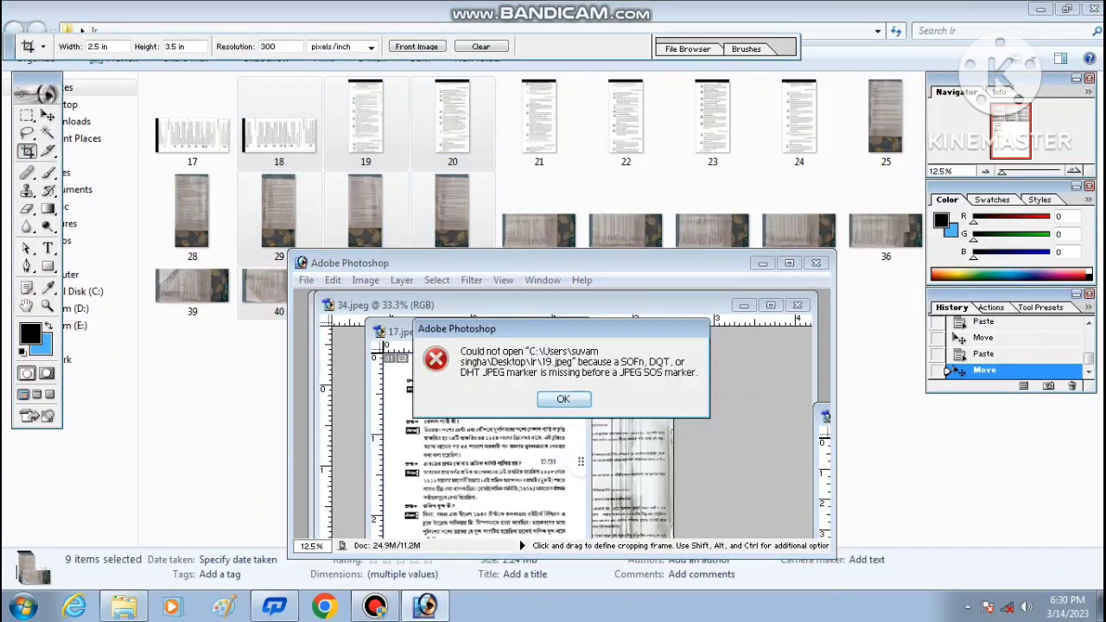
{"action": "left_click", "coordinate": [563, 399]}
{"action": "left_click_drag", "start_coordinate": [626, 125], "coordinate": [561, 380]}
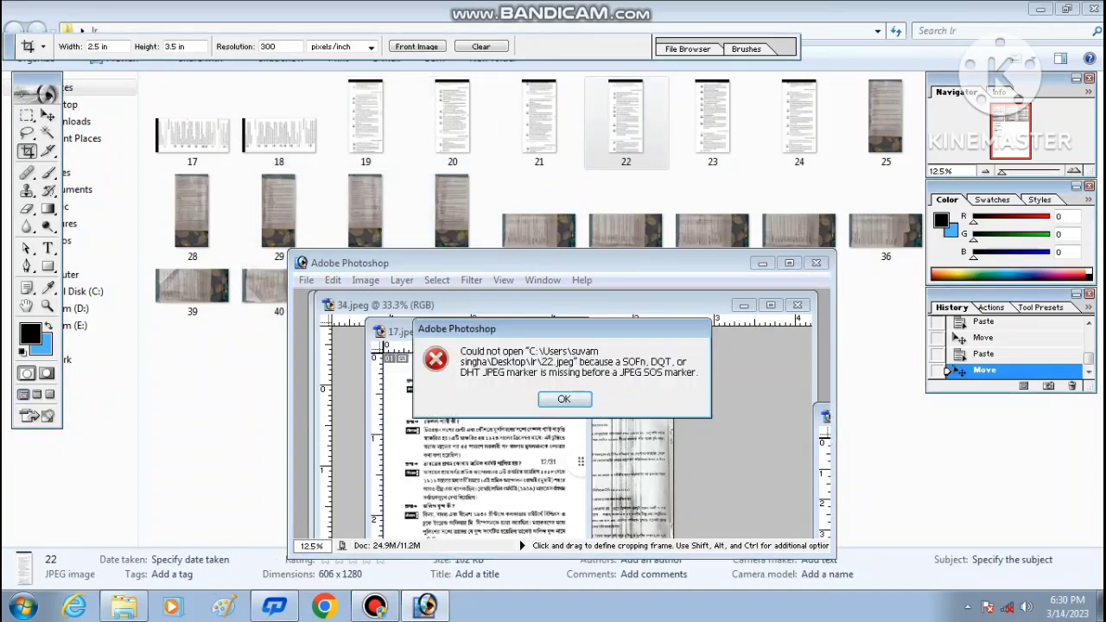
{"action": "key", "text": "Return"}
- Open 40.jpeg from the image folder in Photoshop and rotate its canvas 90° clockwise so the page stands upright
{"action": "left_click_drag", "start_coordinate": [724, 209], "coordinate": [681, 412]}
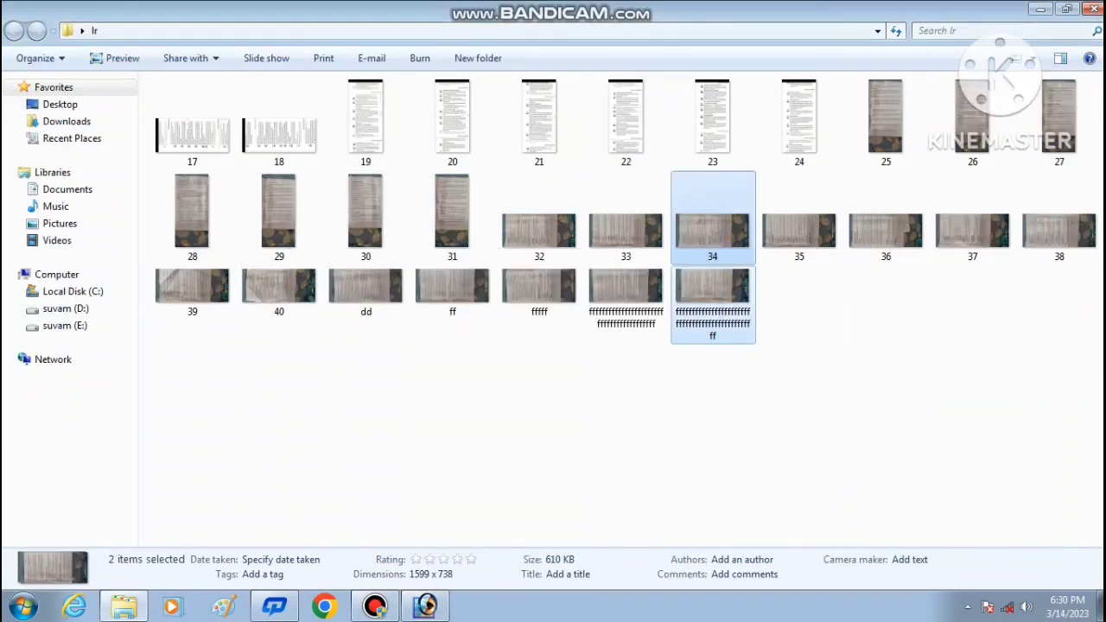
{"action": "key", "text": "Return"}
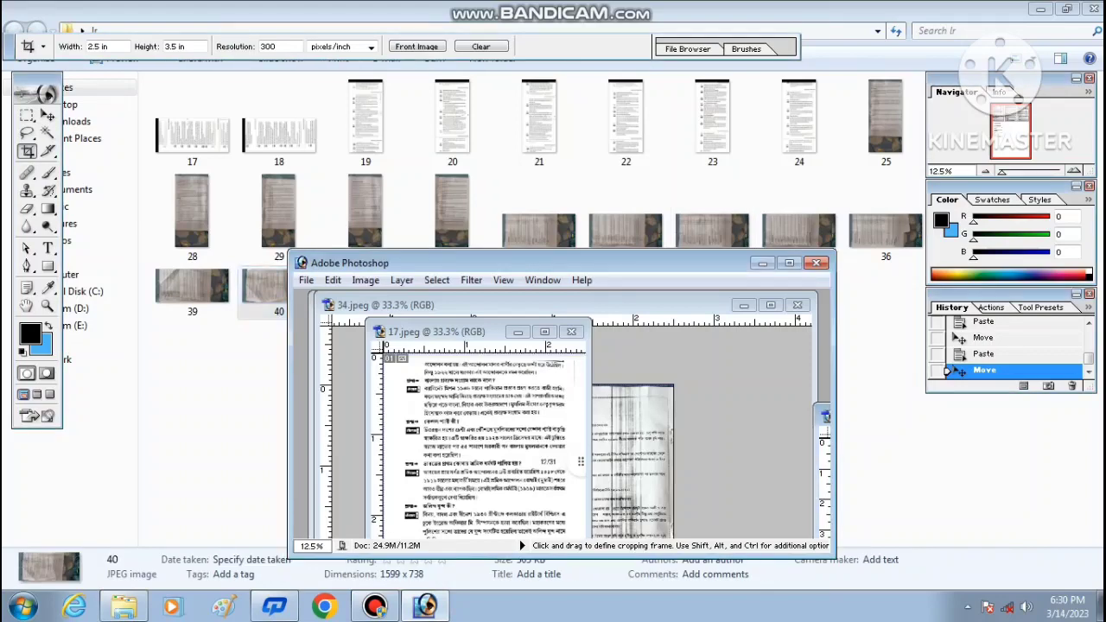
{"action": "left_click", "coordinate": [789, 262]}
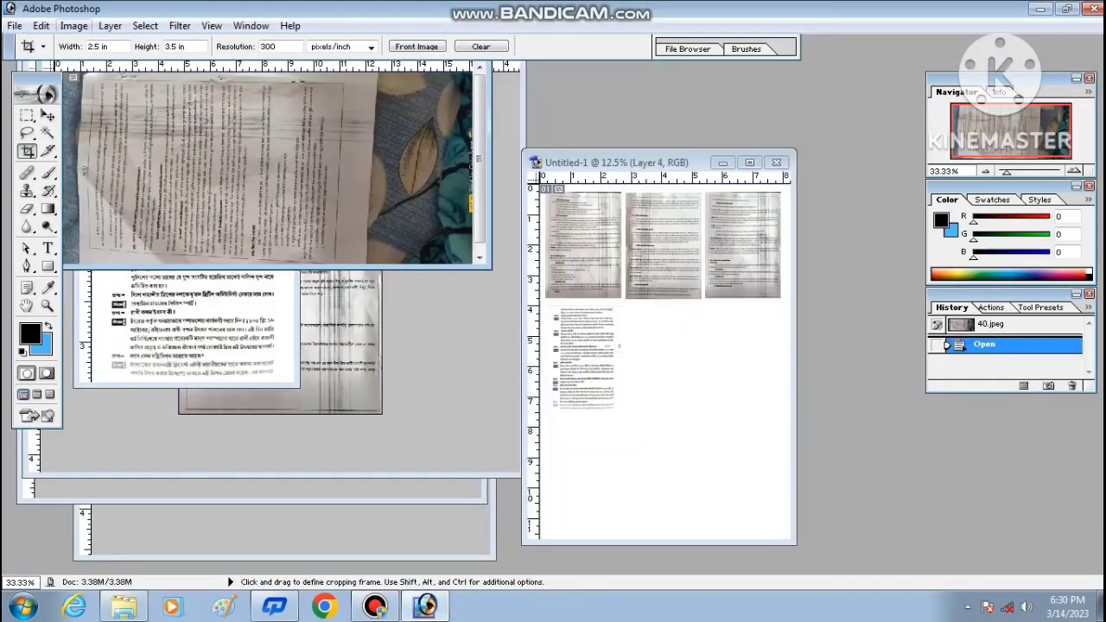
{"action": "left_click", "coordinate": [74, 25]}
{"action": "mouse_move", "coordinate": [103, 184]}
{"action": "left_click", "coordinate": [237, 222]}
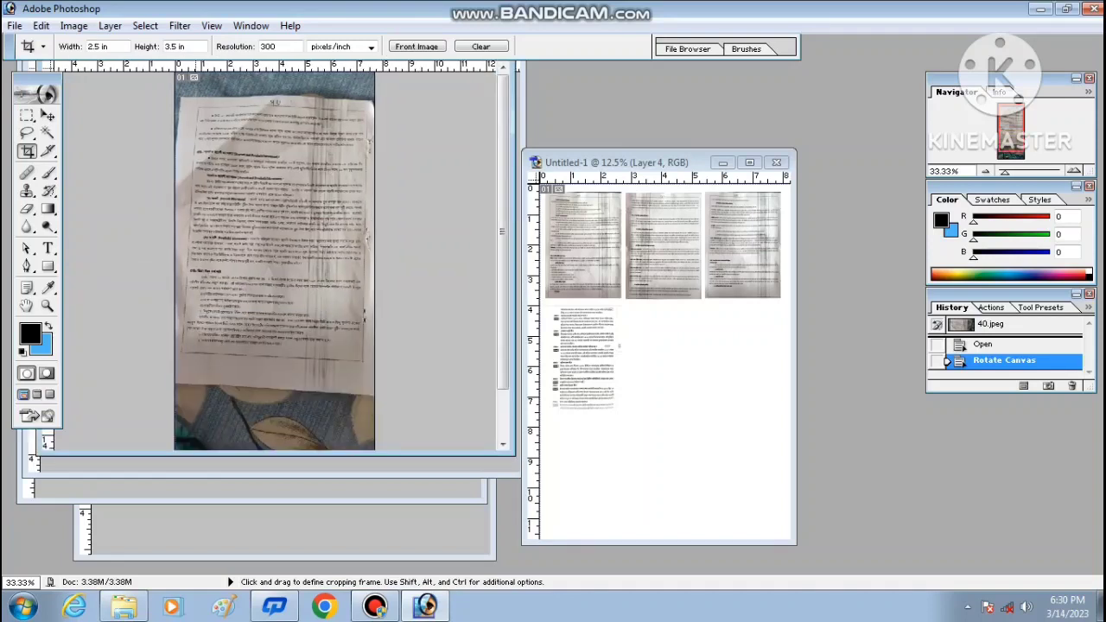
- Crop 40.jpeg to its page text area at 2.5 × 3.5 in and 300 pixels/inch, and apply Auto Levels
{"action": "left_click_drag", "start_coordinate": [336, 315], "coordinate": [374, 369]}
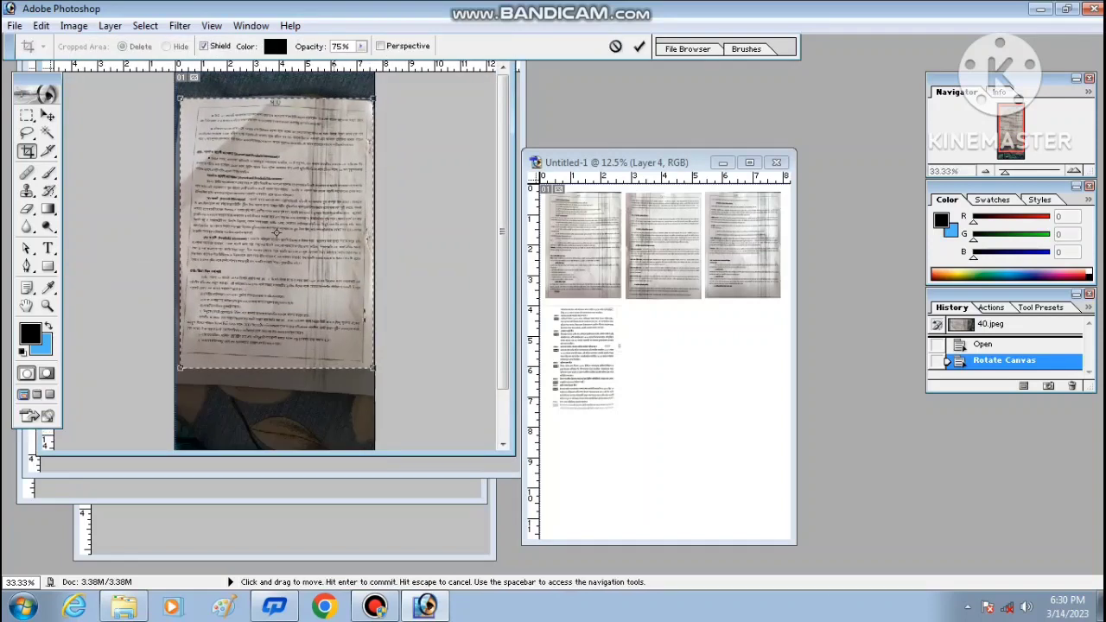
{"action": "key", "text": "Return"}
{"action": "key", "text": "ctrl+shift+l"}
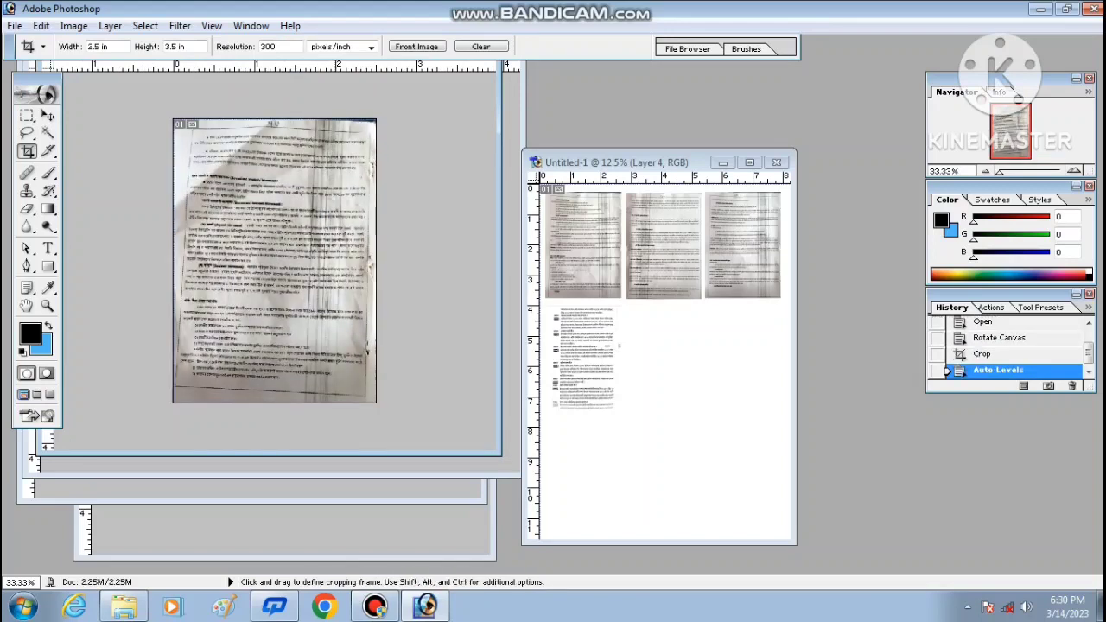
- Copy the whole cropped 40.jpeg page into the A4 document and place it in the middle of the second row
{"action": "key", "text": "ctrl+a"}
{"action": "key", "text": "ctrl+c"}
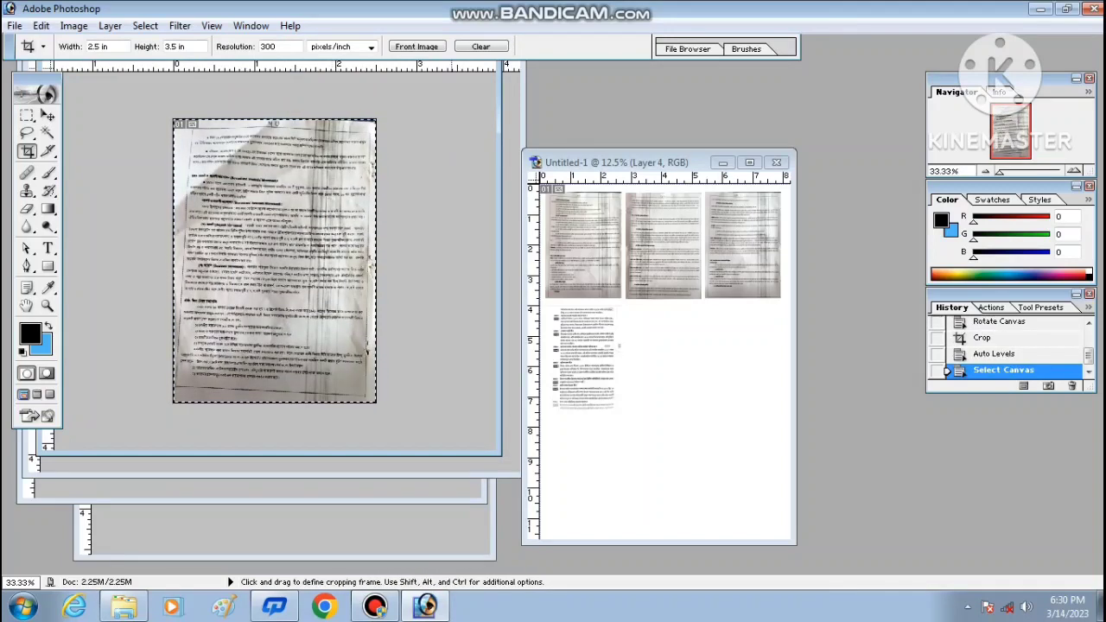
{"action": "left_click", "coordinate": [652, 361]}
{"action": "key", "text": "ctrl+v"}
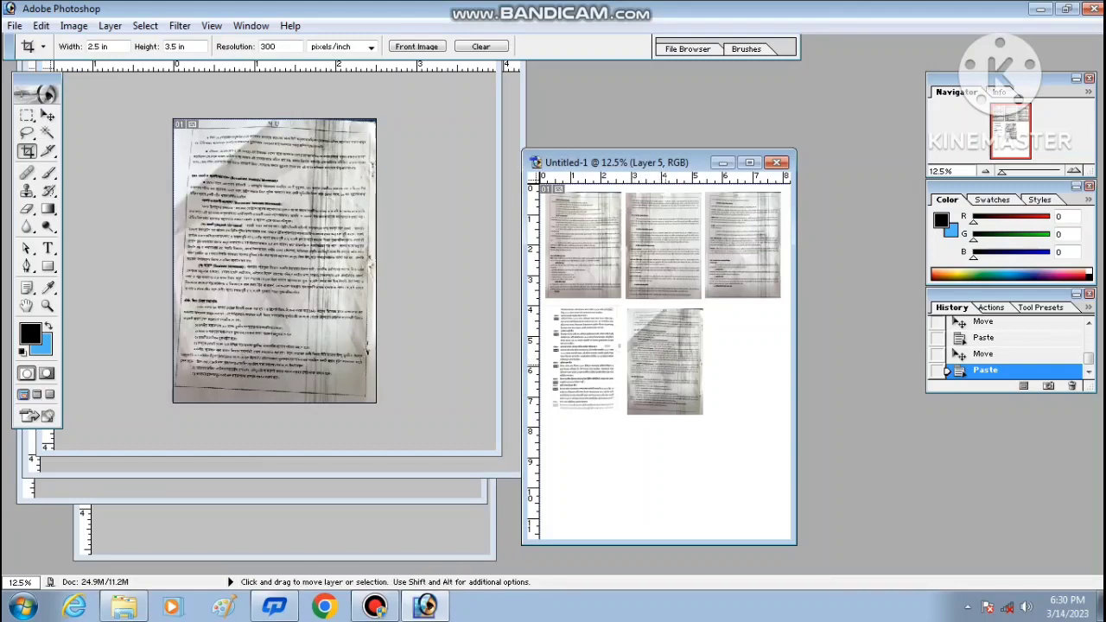
{"action": "left_click_drag", "start_coordinate": [667, 365], "coordinate": [663, 360]}
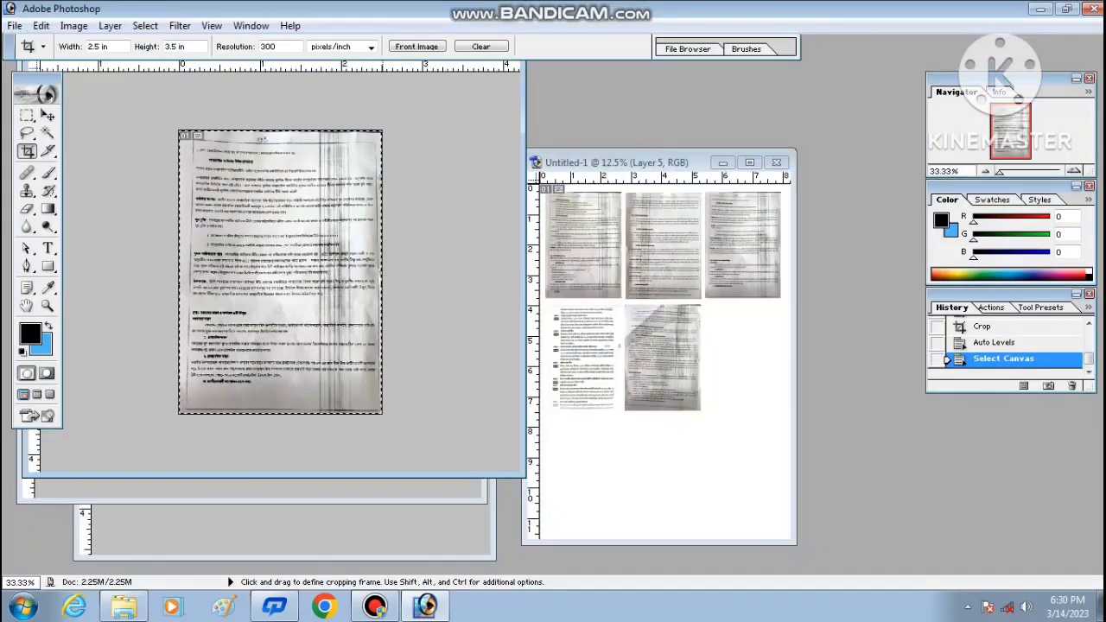
- Add another copy of the cropped 34.jpeg page to the A4 document and place it at the right end of the second row
{"action": "left_click_drag", "start_coordinate": [294, 285], "coordinate": [656, 406]}
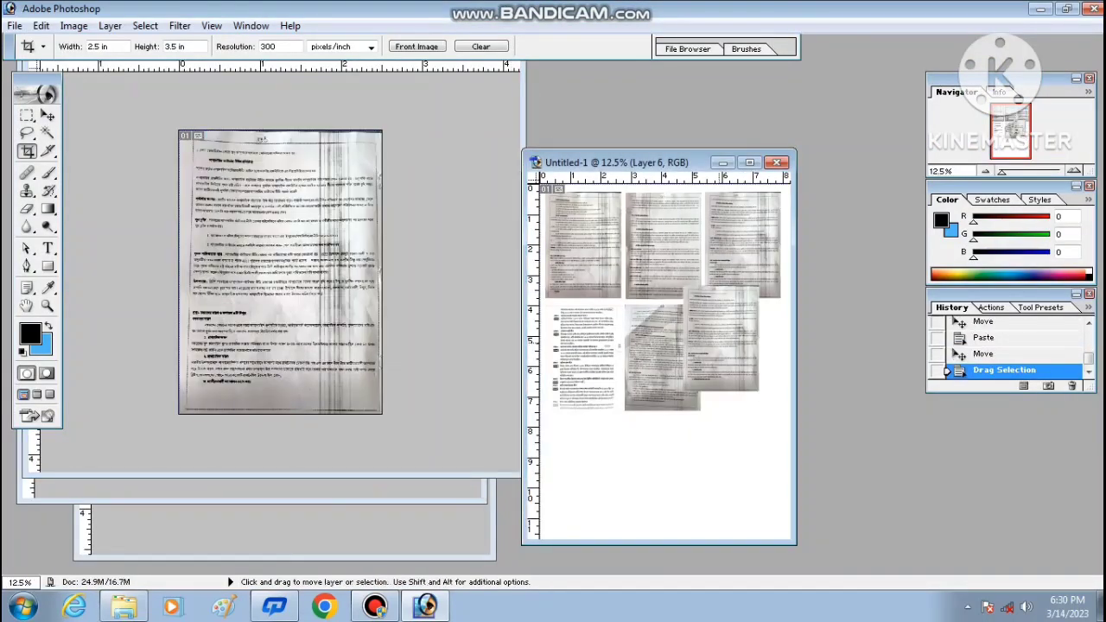
{"action": "left_click_drag", "start_coordinate": [687, 332], "coordinate": [742, 357]}
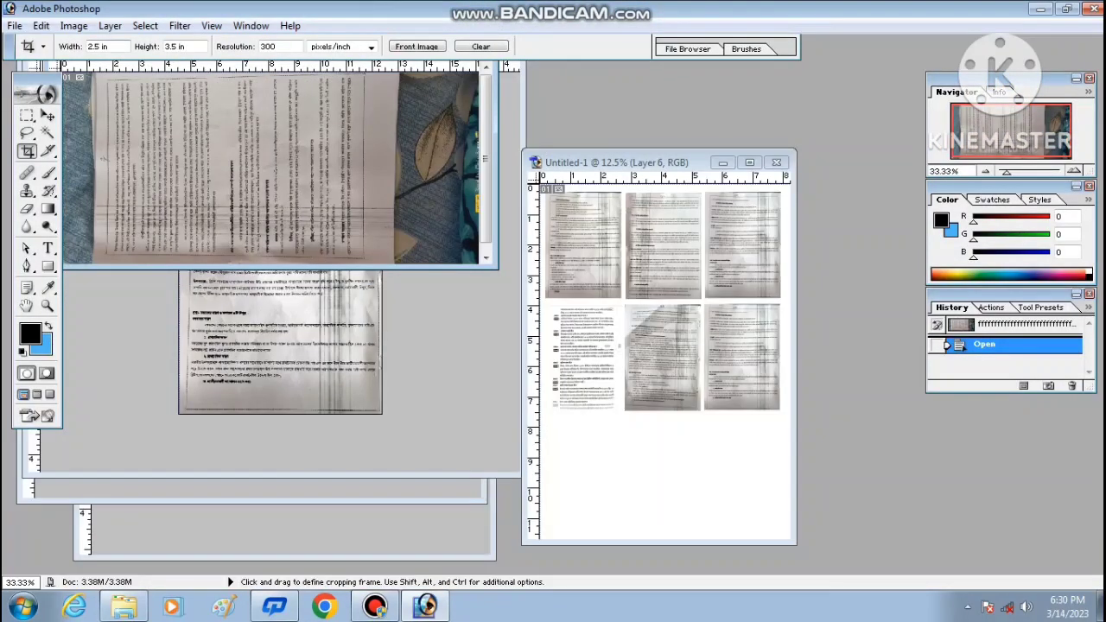
- Rotate the newly opened page photo 90° clockwise and crop it to its text area at 2.5 × 3.5 in and 300 pixels/inch
{"action": "left_click", "coordinate": [73, 25]}
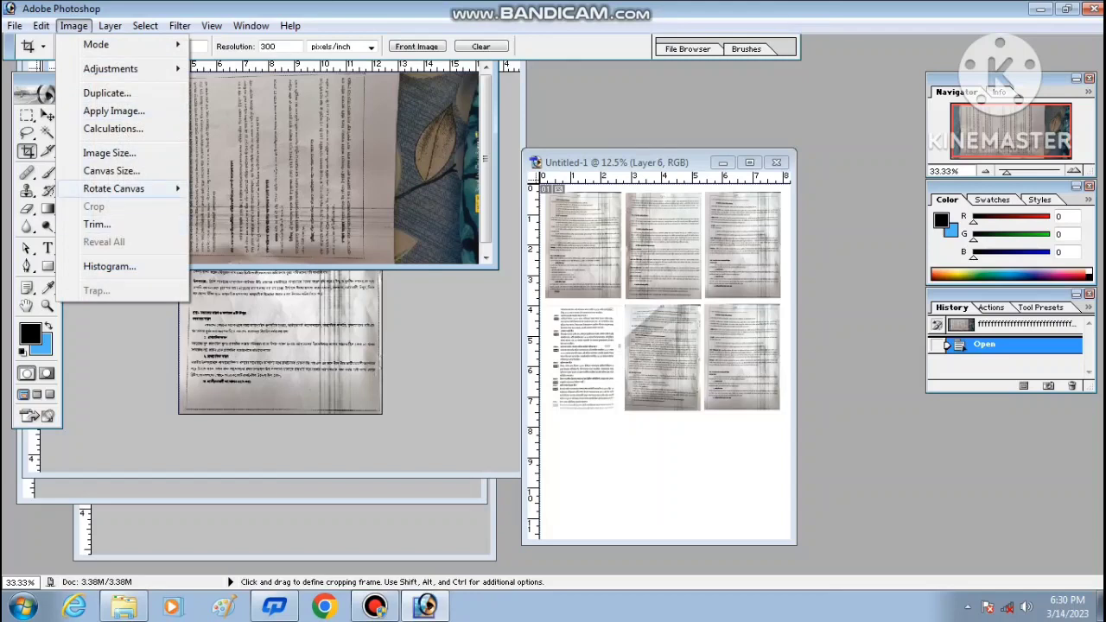
{"action": "mouse_move", "coordinate": [112, 185]}
{"action": "left_click", "coordinate": [230, 210]}
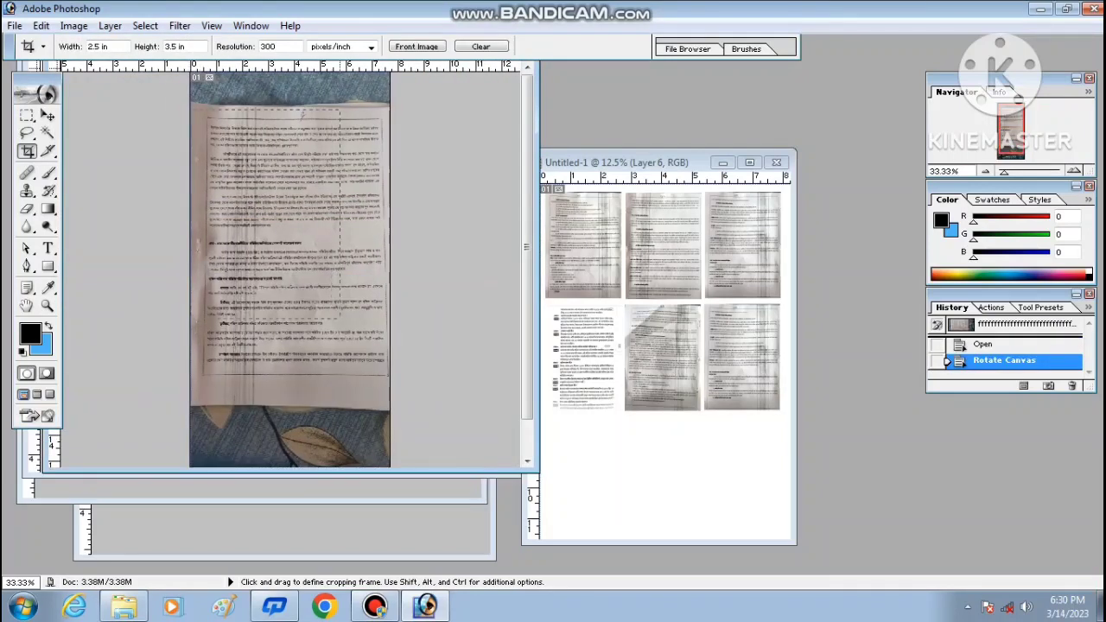
{"action": "left_click_drag", "start_coordinate": [340, 319], "coordinate": [388, 389]}
{"action": "key", "text": "Return"}
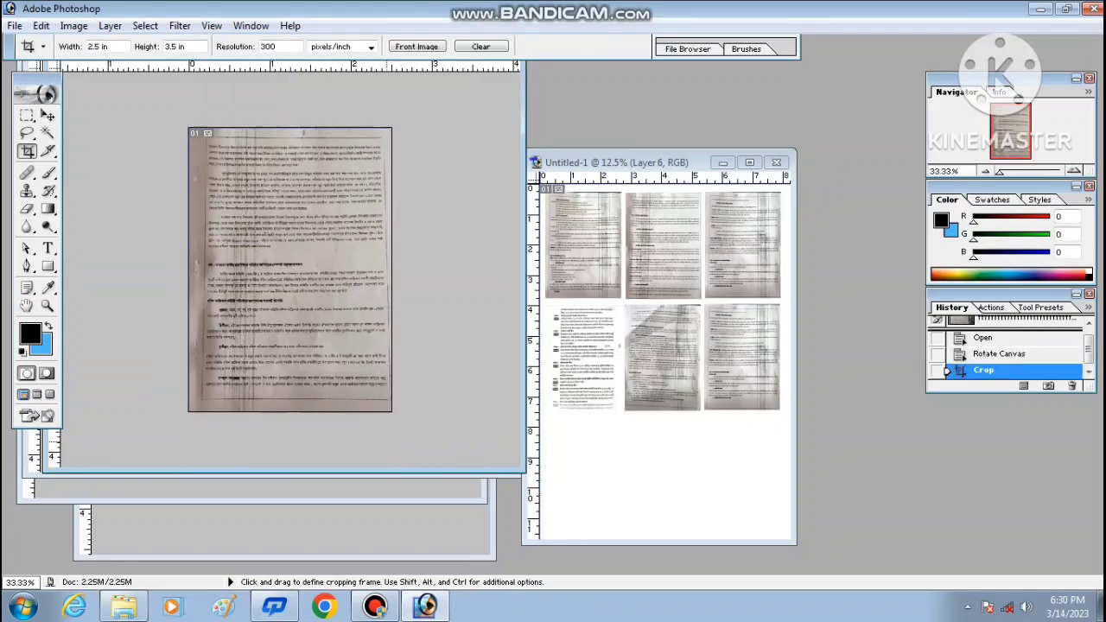
- Apply Auto Levels to the cropped page photo and paste a copy of the whole page into the A4 document
{"action": "key", "text": "ctrl+shift+l"}
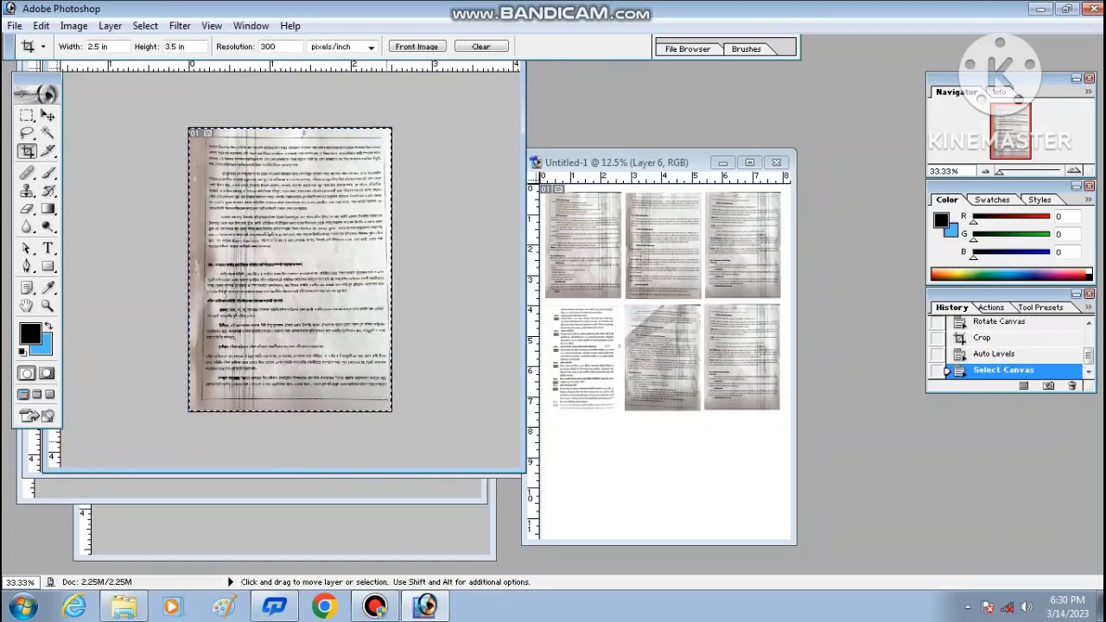
{"action": "key", "text": "ctrl+c"}
{"action": "left_click", "coordinate": [664, 490]}
{"action": "key", "text": "ctrl+v"}
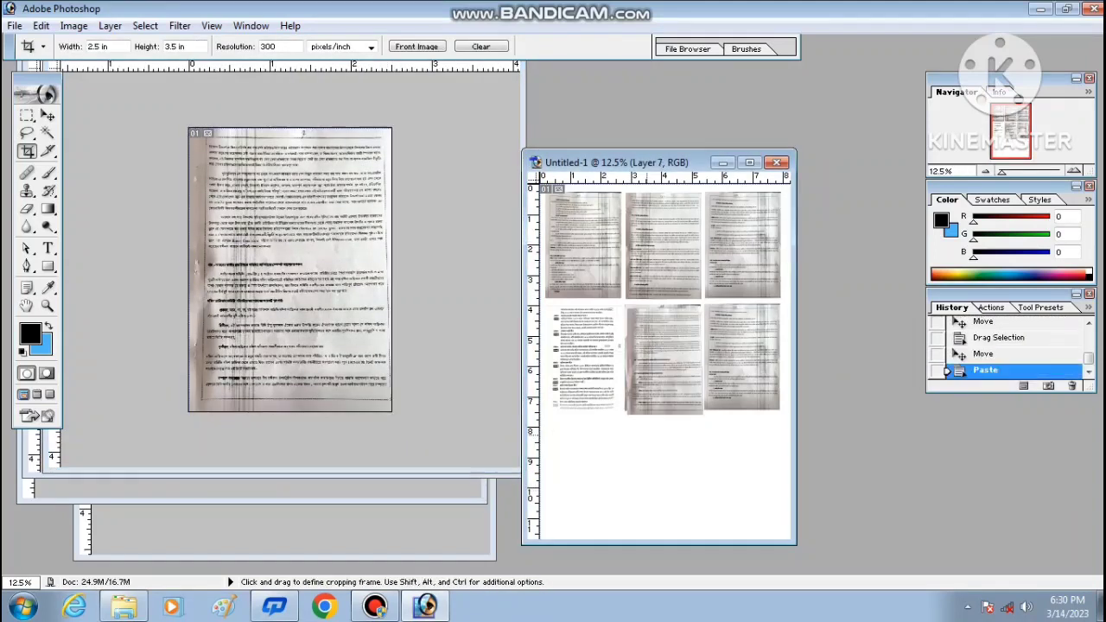
- Fill the third row of the A4 sheet with three copies of the pasted page and nudge the last one into alignment
{"action": "left_click_drag", "start_coordinate": [672, 380], "coordinate": [745, 471]}
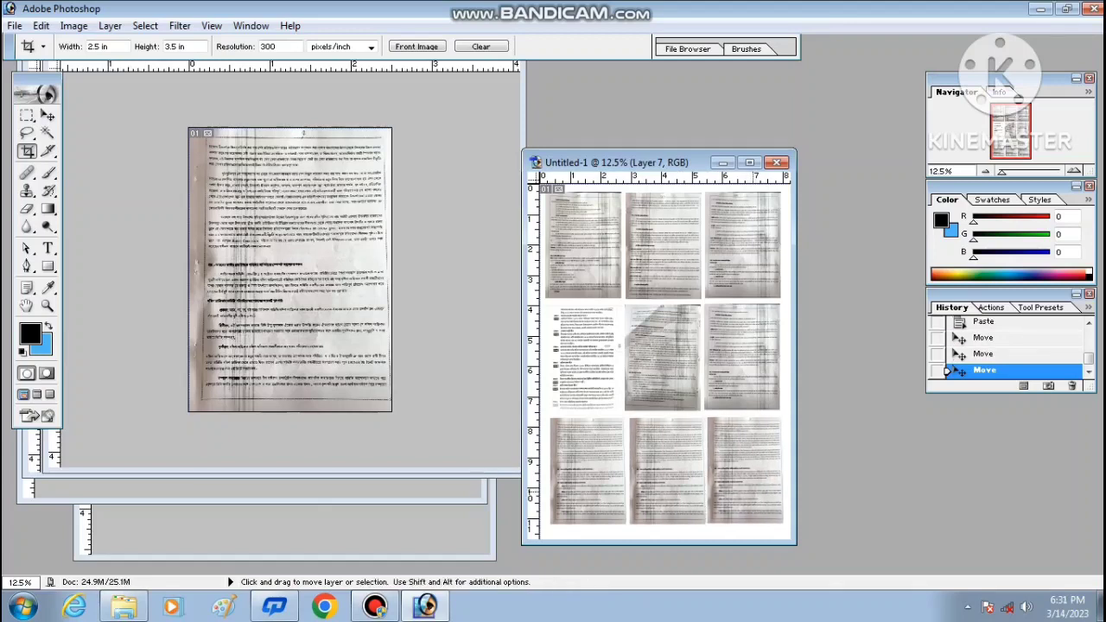
{"action": "key", "text": "ctrl+Right"}
{"action": "key", "text": "ctrl+Up"}
{"action": "key", "text": "ctrl+Right"}
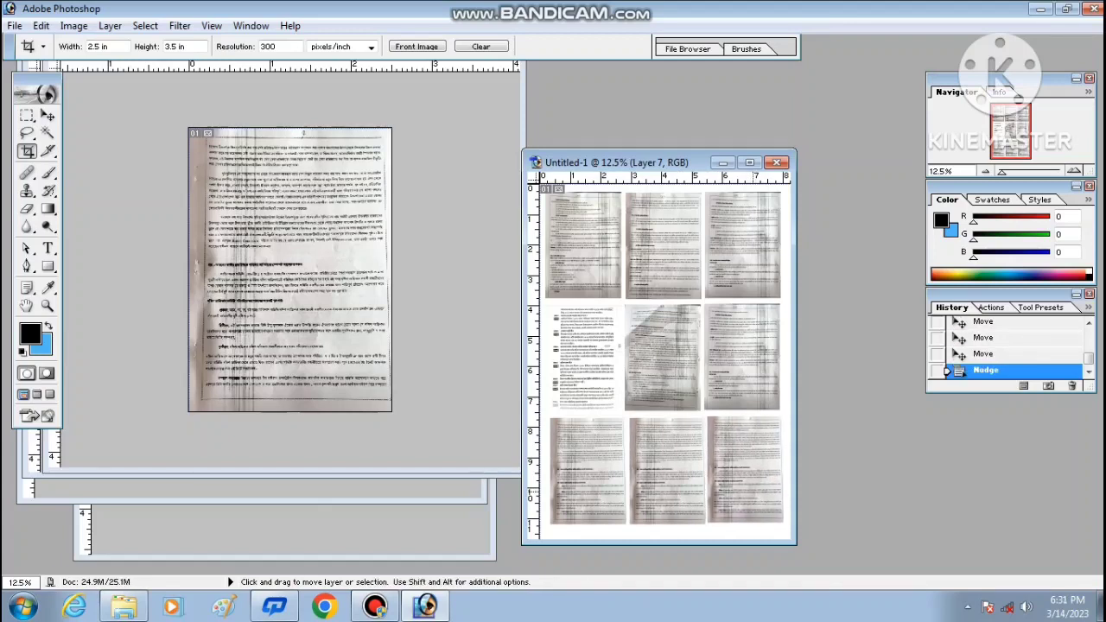
- Set up printing of the A4 sheet with Scale to Fit Media enabled and HP Ink Tank 310 series as the printer
{"action": "key", "text": "ctrl+p"}
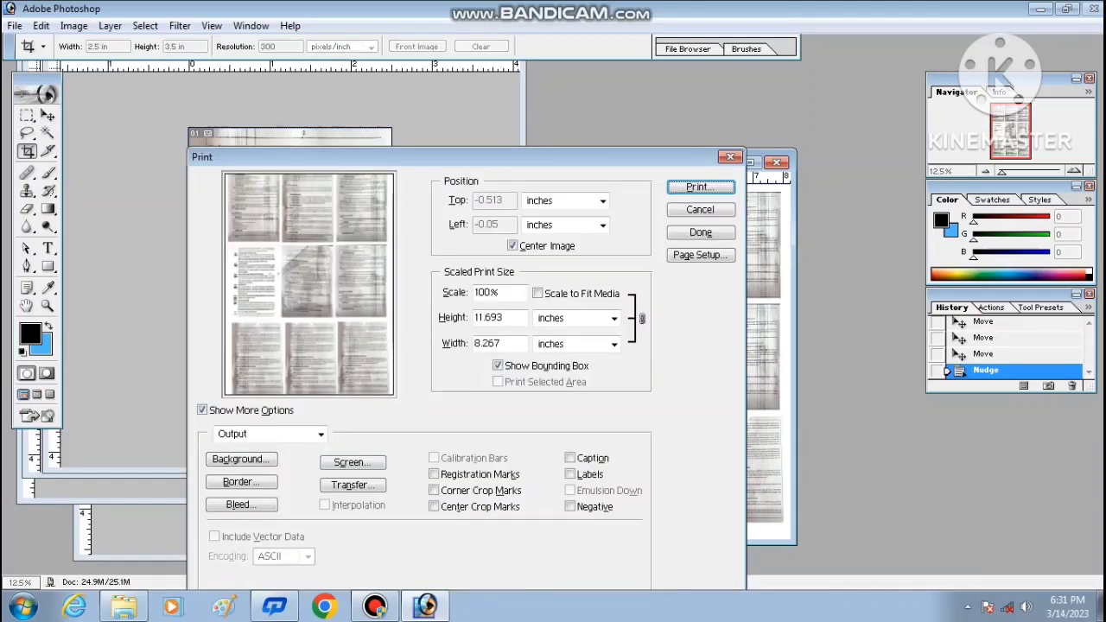
{"action": "left_click", "coordinate": [538, 293]}
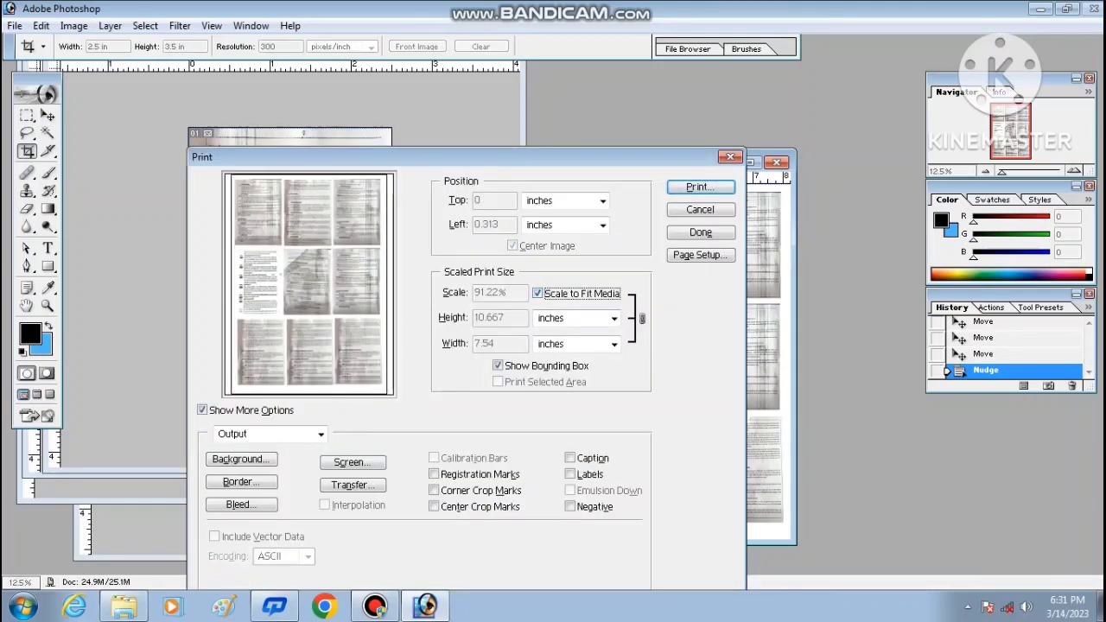
{"action": "key", "text": "Return"}
{"action": "left_click", "coordinate": [592, 109]}
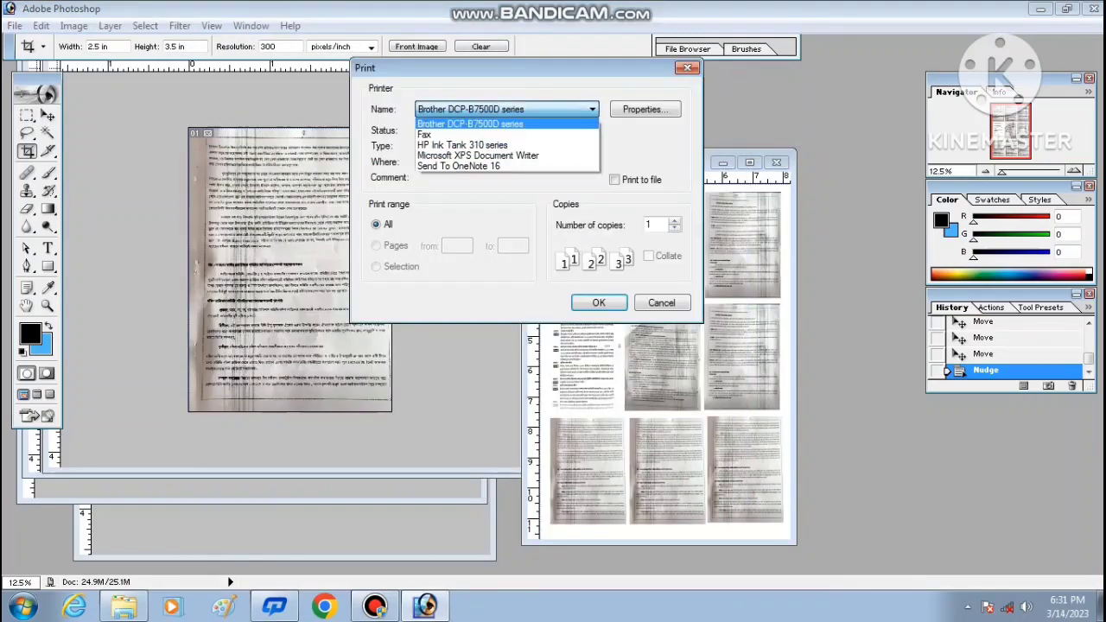
{"action": "key", "text": "Return"}
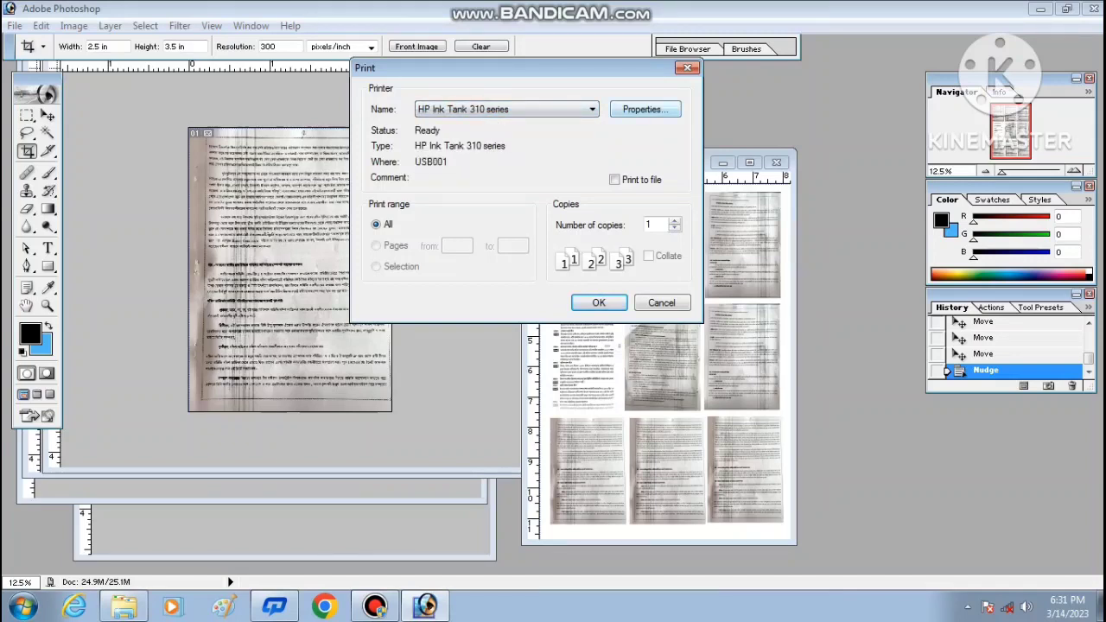
- Set the printer's color option to Black & White and move the Print dialog clear of the A4 sheet
{"action": "key", "text": "alt+r"}
{"action": "key", "text": "ctrl+shift+Tab"}
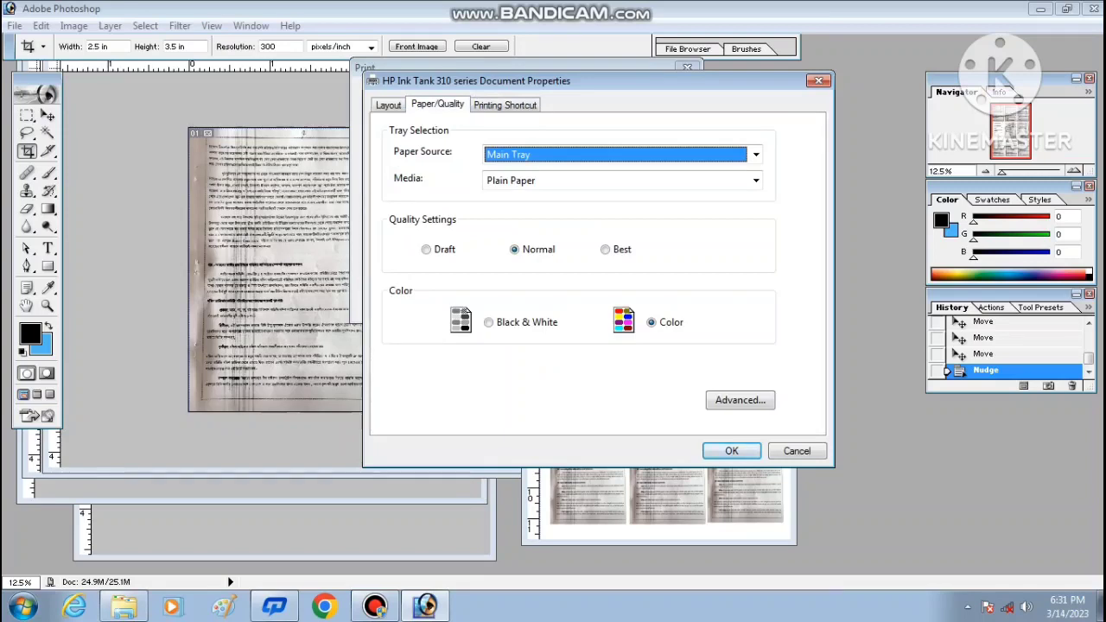
{"action": "left_click", "coordinate": [757, 181]}
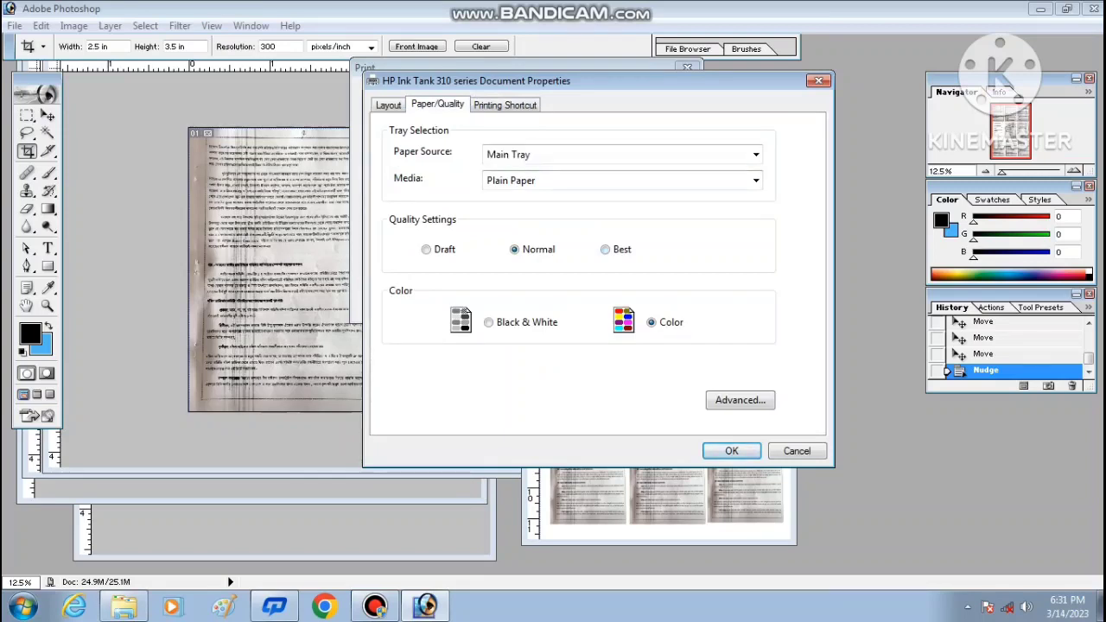
{"action": "left_click", "coordinate": [489, 323]}
{"action": "left_click", "coordinate": [732, 451]}
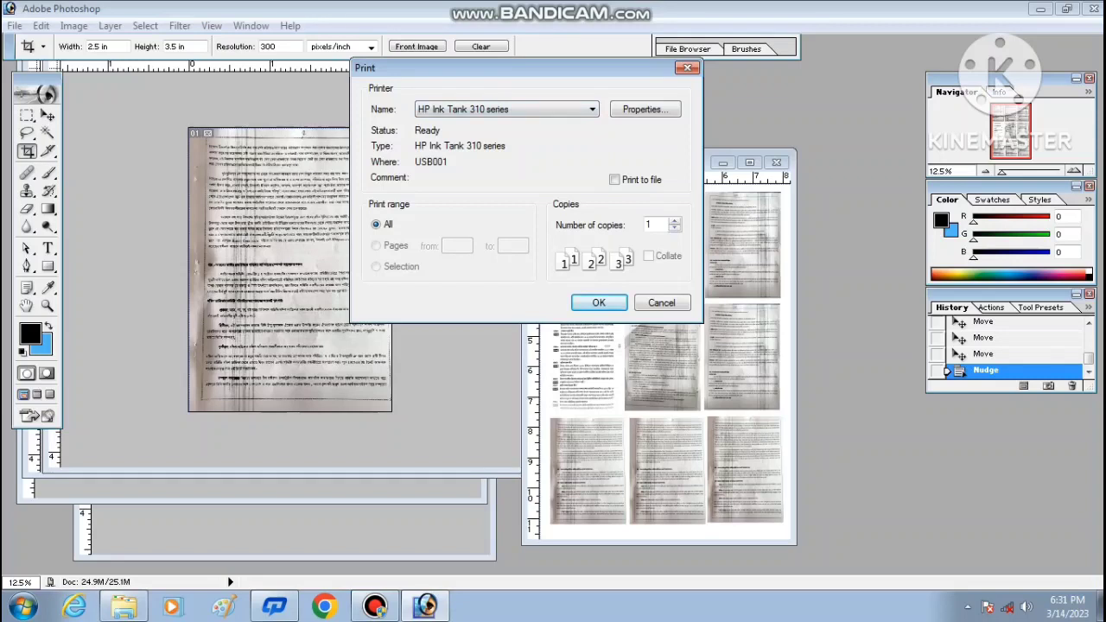
{"action": "left_click_drag", "start_coordinate": [518, 67], "coordinate": [254, 207]}
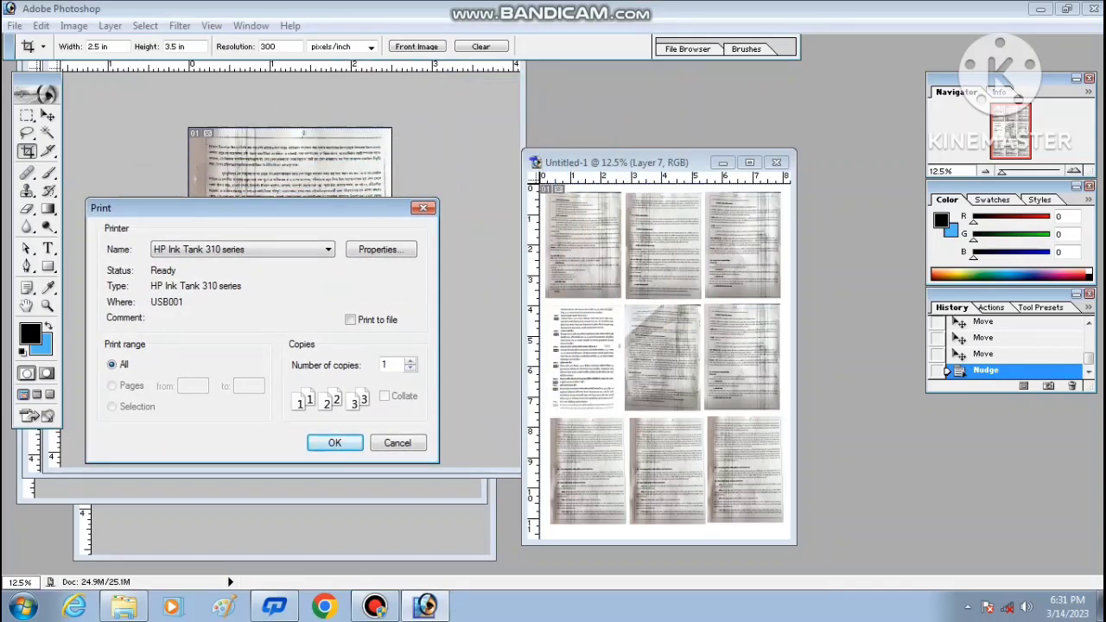